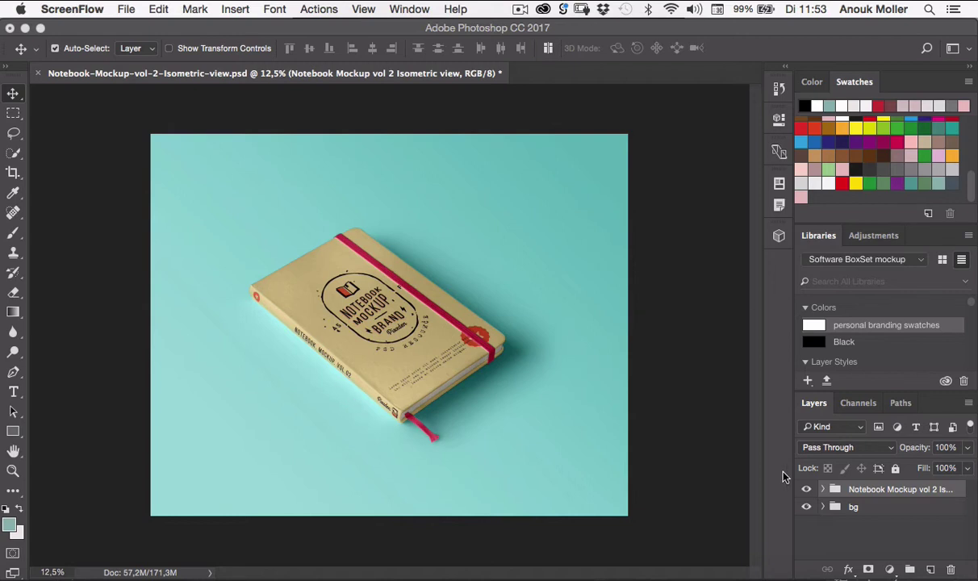
Step: Expand the Notebook Mockup group and toggle its Book Mark group off and on to see which part it controls
{"action": "left_click", "coordinate": [823, 490]}
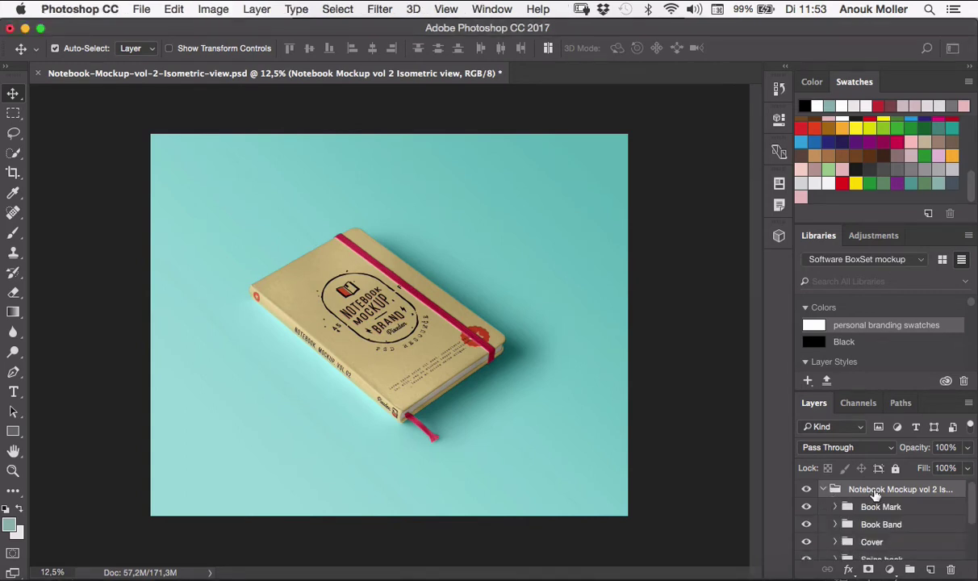
{"action": "scroll", "coordinate": [872, 493], "scroll_direction": "down", "scroll_amount": 2}
{"action": "scroll", "coordinate": [872, 494], "scroll_direction": "up", "scroll_amount": 2}
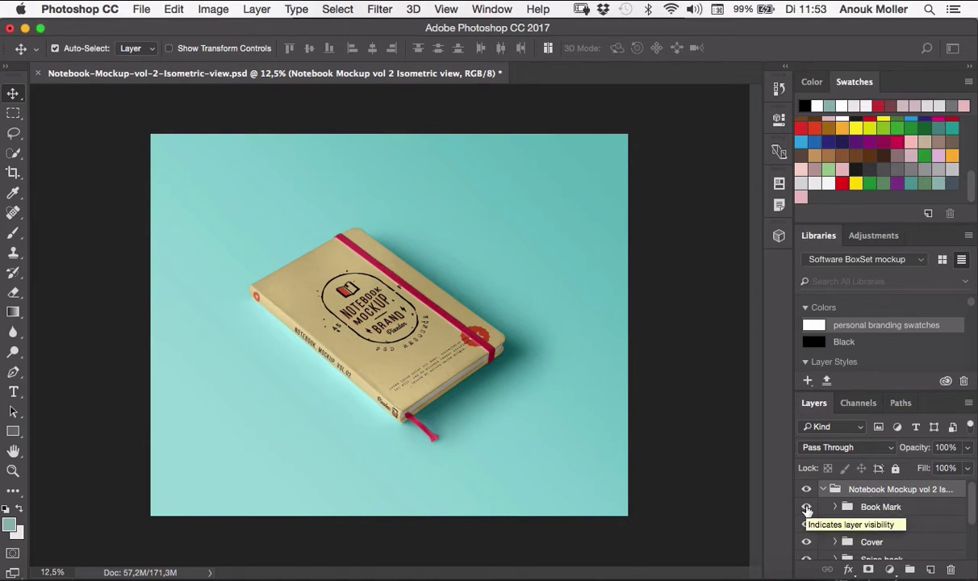
{"action": "left_click", "coordinate": [807, 508]}
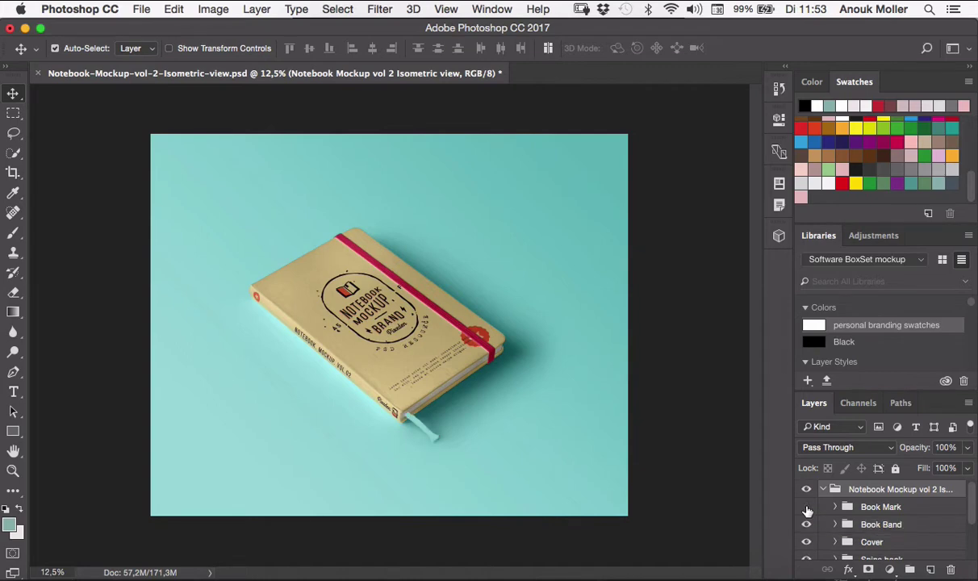
{"action": "left_click", "coordinate": [807, 507]}
Step: Expand the Book Band group and toggle its visibility off and on
{"action": "left_click", "coordinate": [836, 525]}
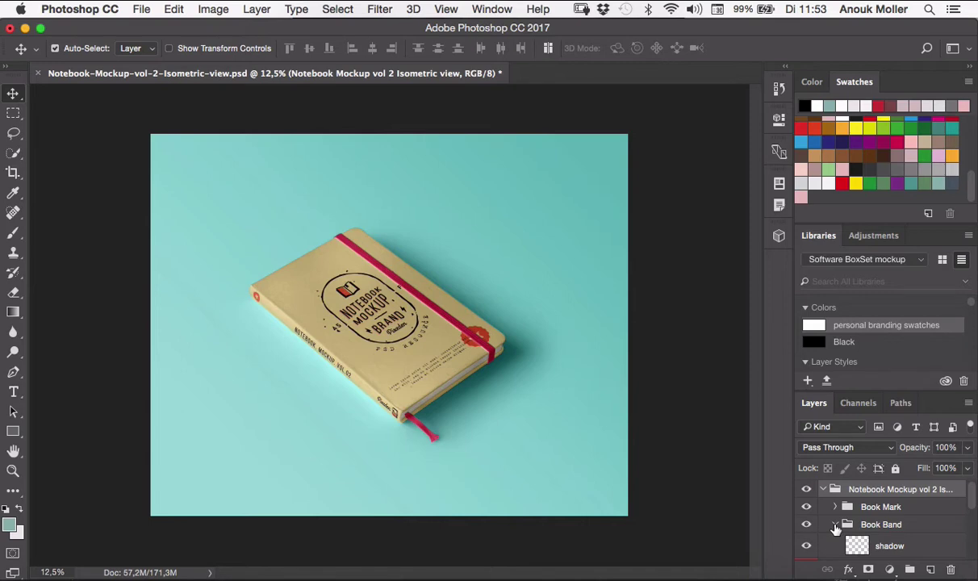
{"action": "scroll", "coordinate": [830, 529], "scroll_direction": "down", "scroll_amount": 1}
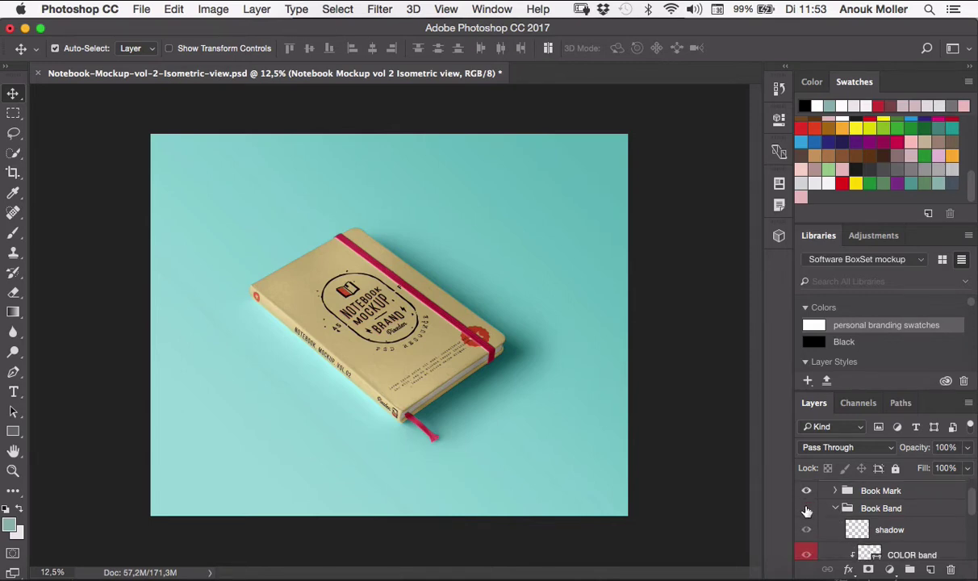
{"action": "left_click", "coordinate": [807, 509]}
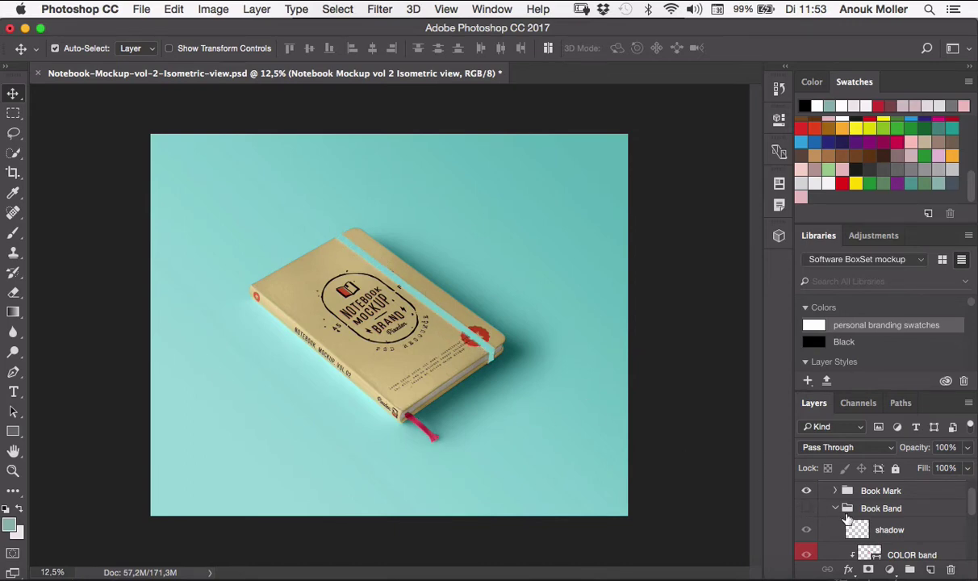
{"action": "left_click", "coordinate": [807, 508]}
Step: Expand the Others group and toggle the visibility of its shadow layer off and on
{"action": "scroll", "coordinate": [823, 523], "scroll_direction": "down", "scroll_amount": 4}
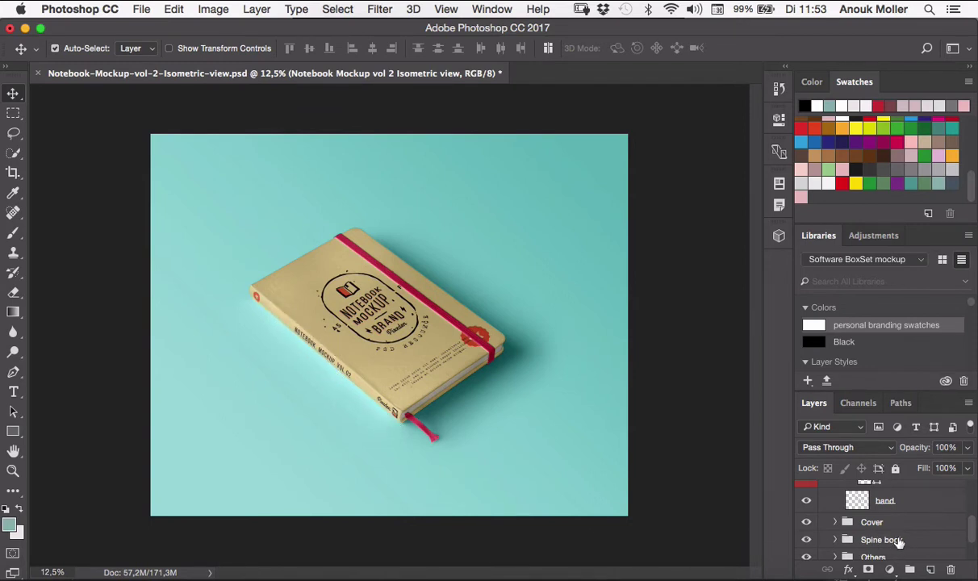
{"action": "scroll", "coordinate": [899, 541], "scroll_direction": "down", "scroll_amount": 1}
{"action": "scroll", "coordinate": [900, 541], "scroll_direction": "down", "scroll_amount": 1}
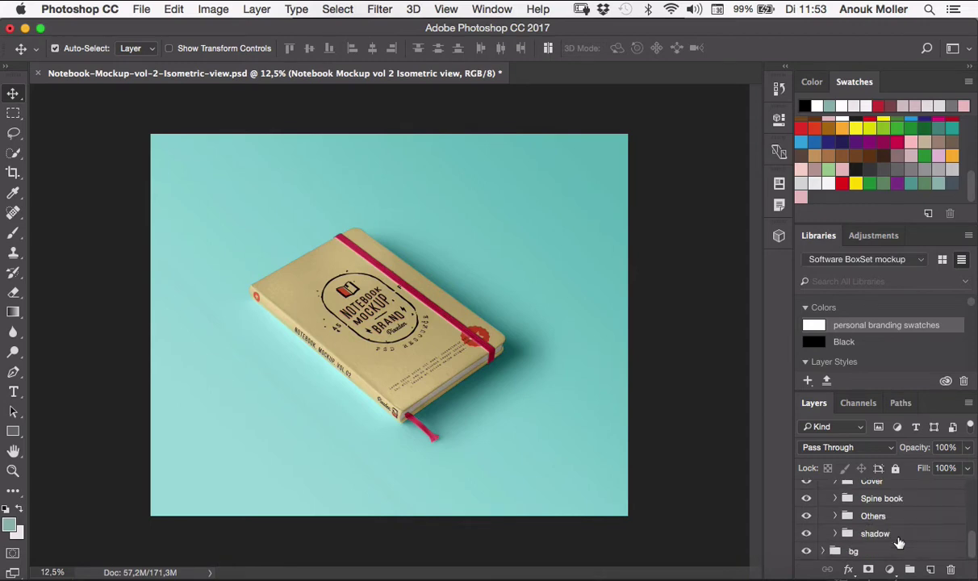
{"action": "left_click", "coordinate": [835, 517]}
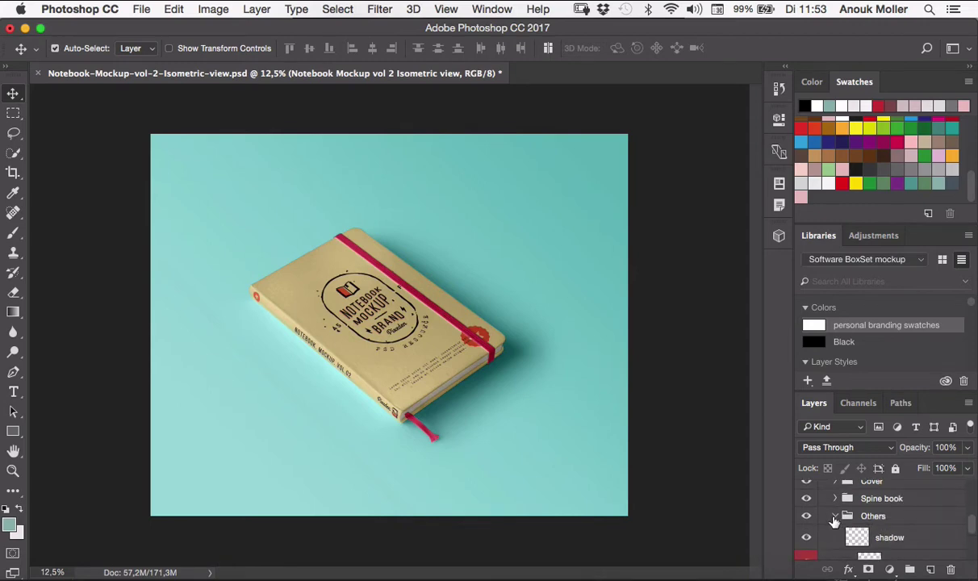
{"action": "scroll", "coordinate": [835, 521], "scroll_direction": "down", "scroll_amount": 2}
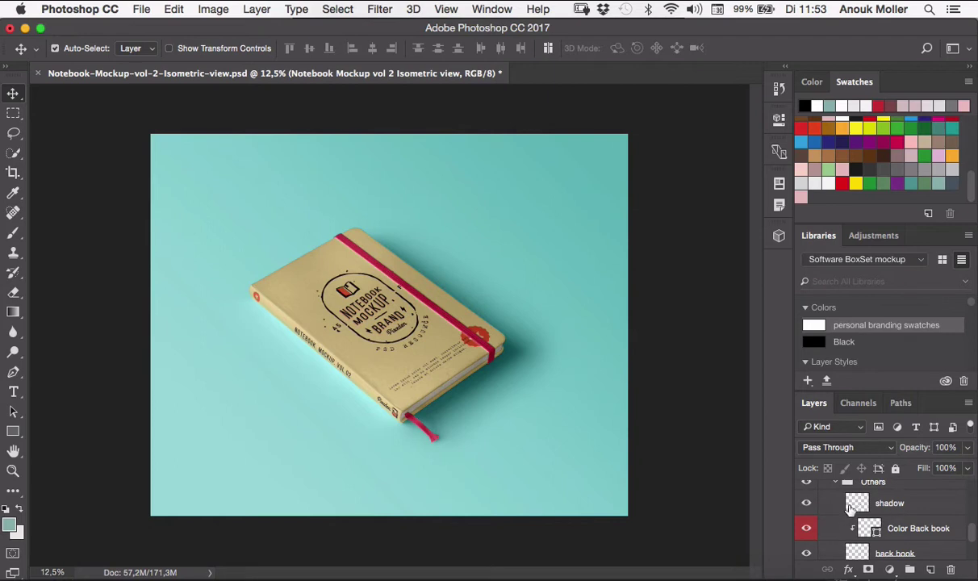
{"action": "left_click", "coordinate": [807, 504]}
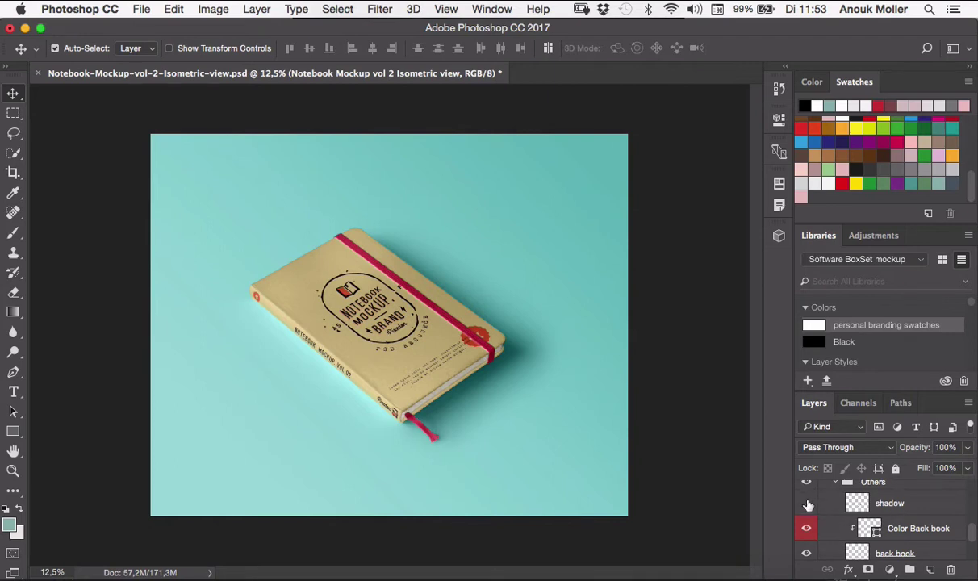
{"action": "left_click", "coordinate": [807, 504]}
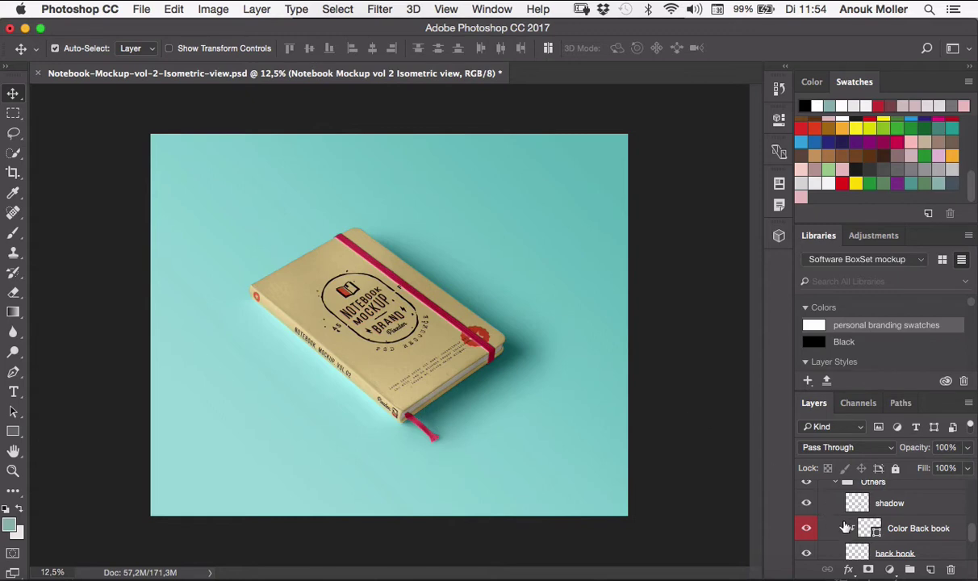
Step: Hide the Color Back book layer in the Others group and toggle the bg group off and on
{"action": "scroll", "coordinate": [925, 533], "scroll_direction": "down", "scroll_amount": 1}
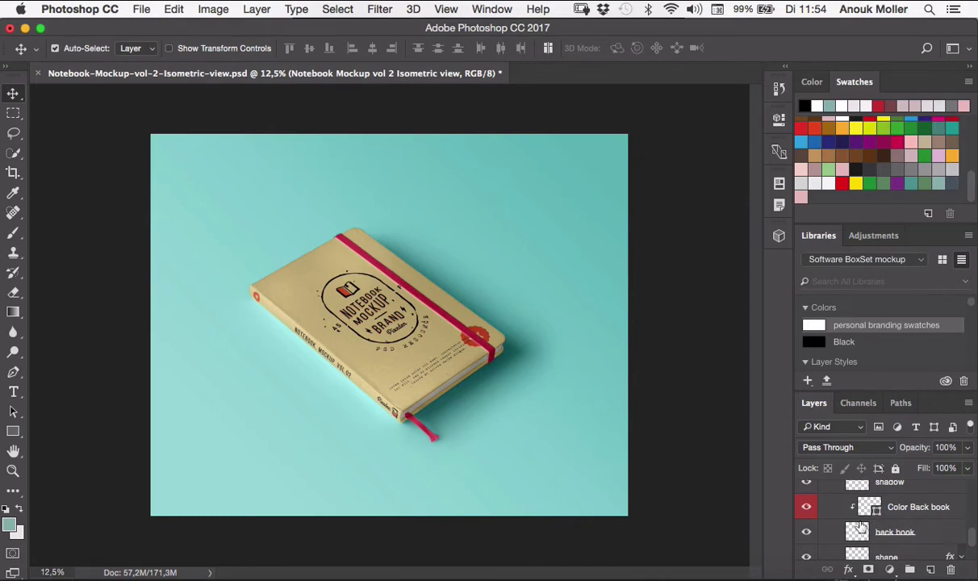
{"action": "left_click", "coordinate": [806, 507]}
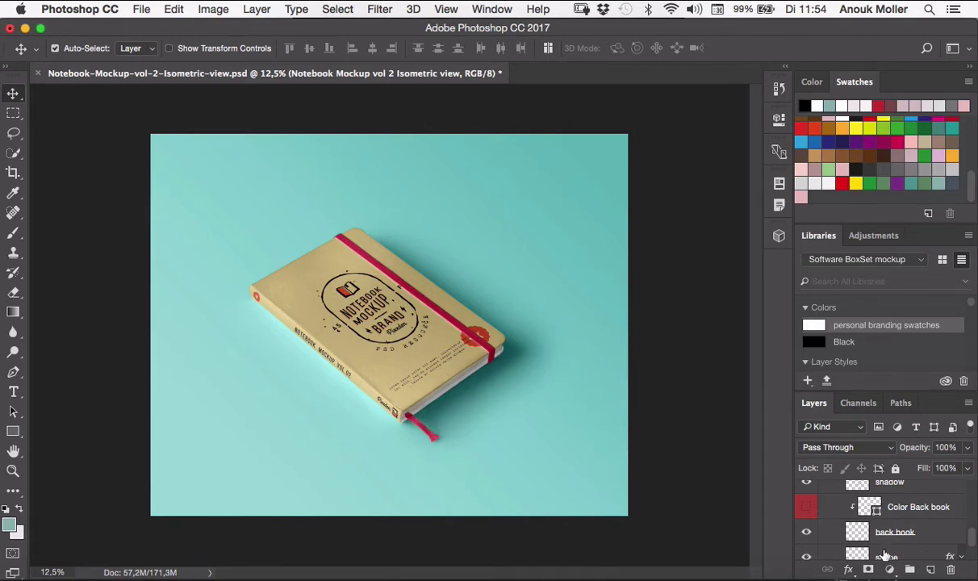
{"action": "scroll", "coordinate": [885, 556], "scroll_direction": "down", "scroll_amount": 3}
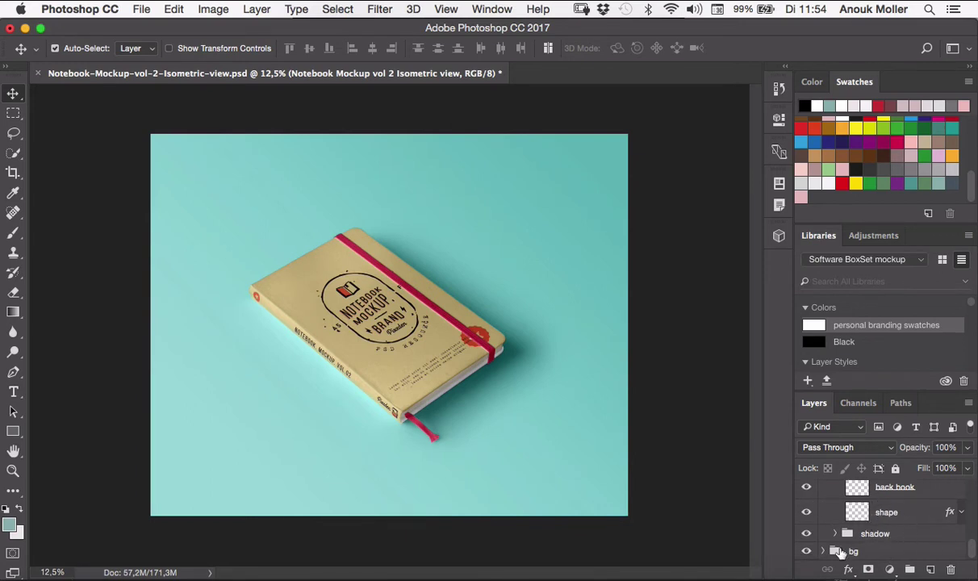
{"action": "left_click", "coordinate": [806, 551]}
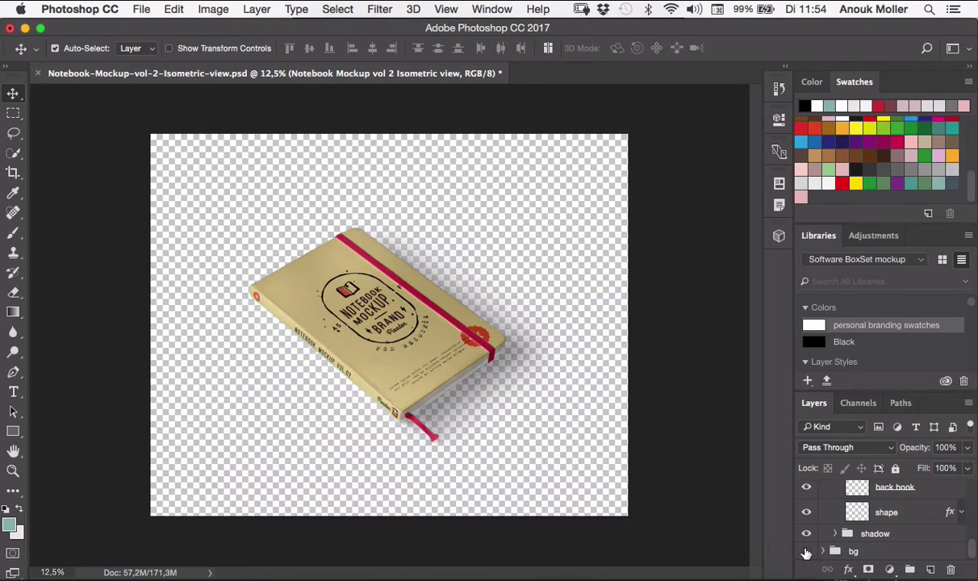
{"action": "left_click", "coordinate": [807, 551]}
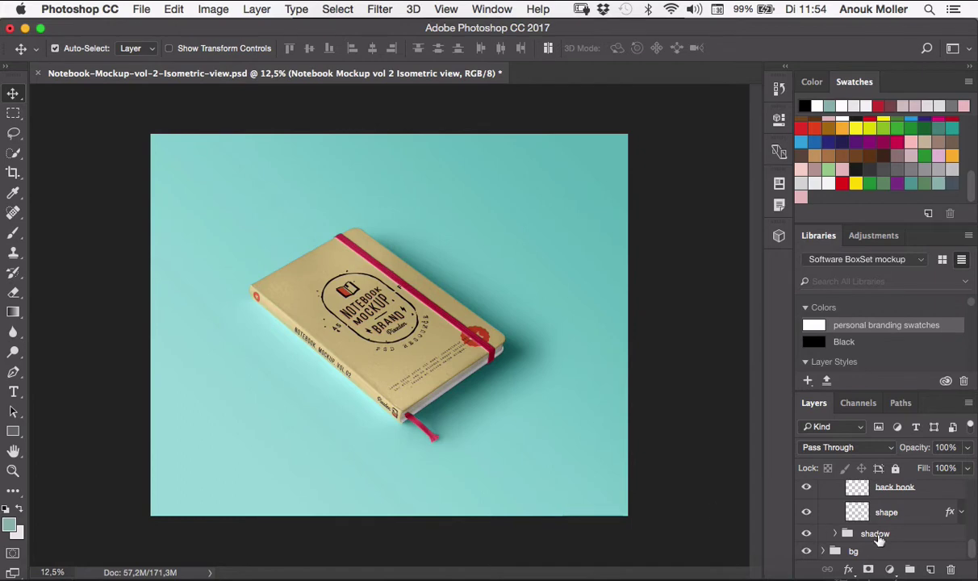
Step: Expand the Book Mark group and examine its shadow and bookmark COLOR layers
{"action": "scroll", "coordinate": [848, 521], "scroll_direction": "up", "scroll_amount": 10}
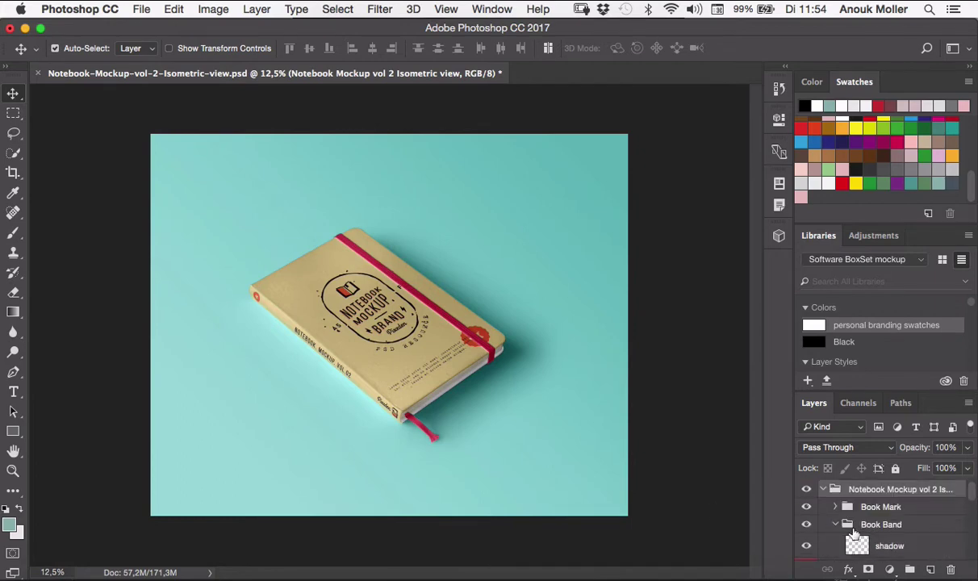
{"action": "left_click", "coordinate": [836, 507]}
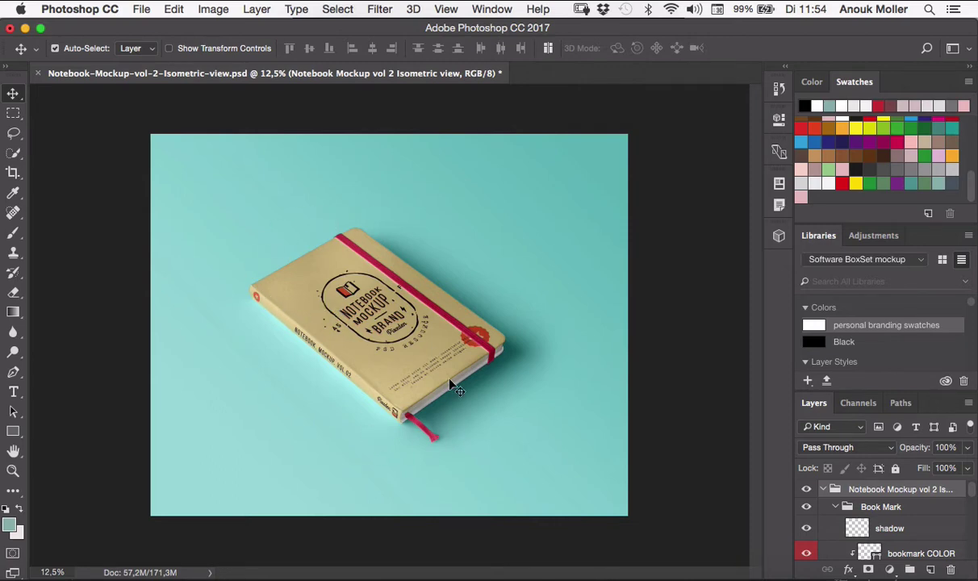
{"action": "scroll", "coordinate": [864, 519], "scroll_direction": "down", "scroll_amount": 1}
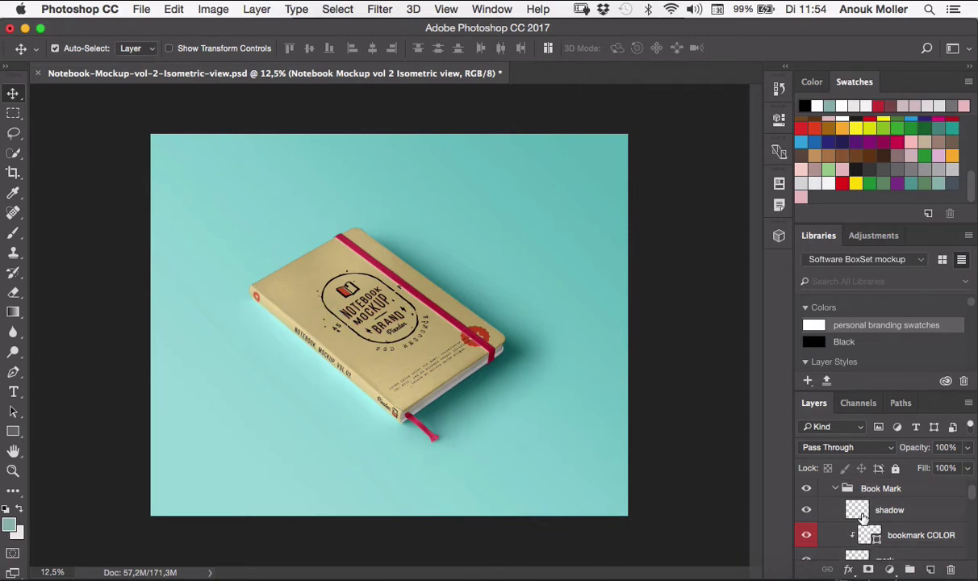
{"action": "scroll", "coordinate": [903, 508], "scroll_direction": "up", "scroll_amount": 1}
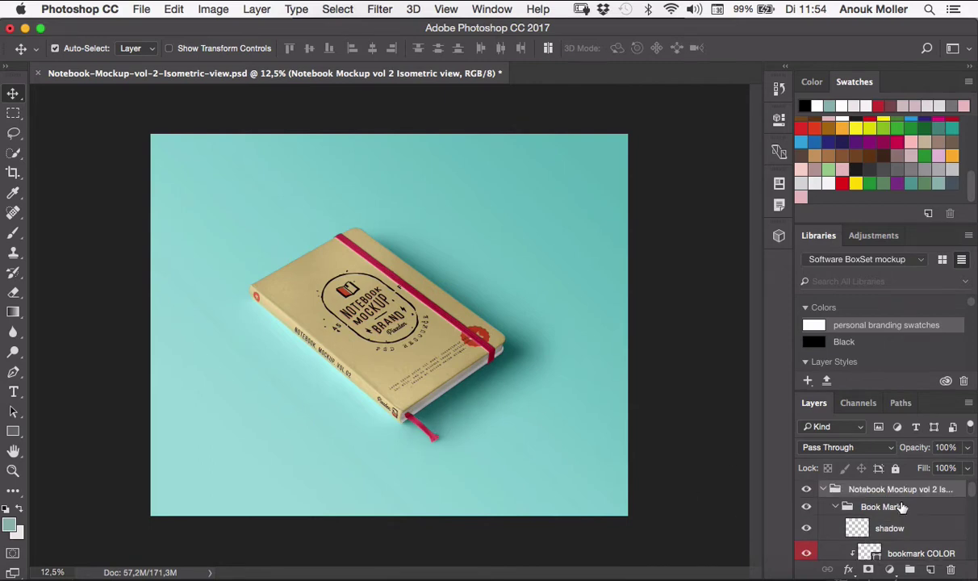
Step: Expand the Cover group and open its PUT YOUR DESIGN HERE smart object contents
{"action": "scroll", "coordinate": [855, 516], "scroll_direction": "down", "scroll_amount": 5}
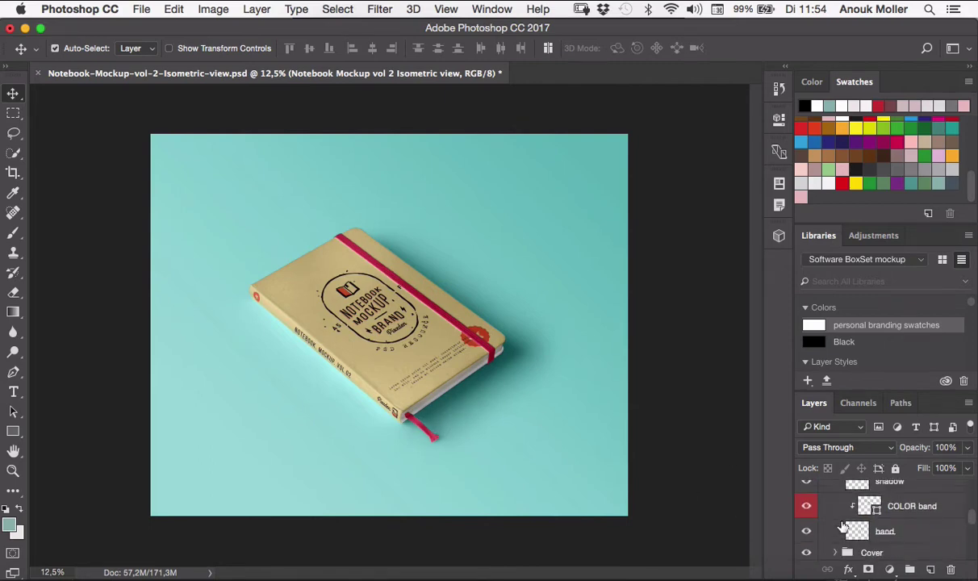
{"action": "scroll", "coordinate": [844, 529], "scroll_direction": "up", "scroll_amount": 1}
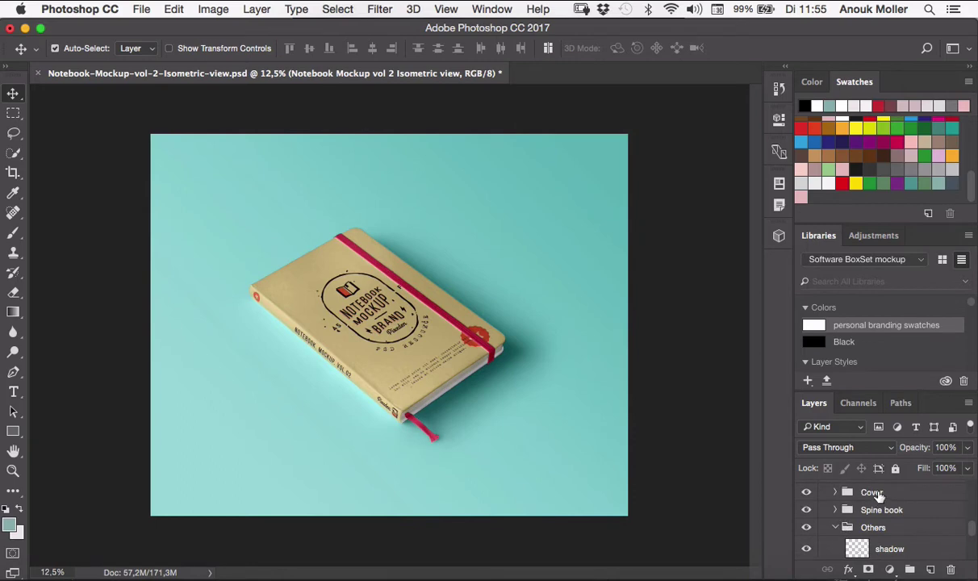
{"action": "left_click", "coordinate": [833, 495]}
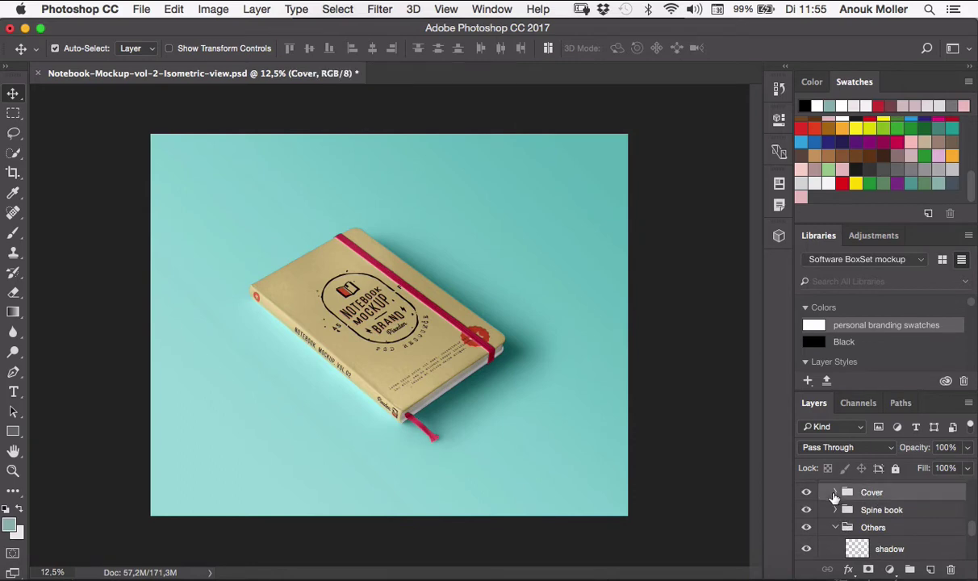
{"action": "left_click", "coordinate": [834, 492]}
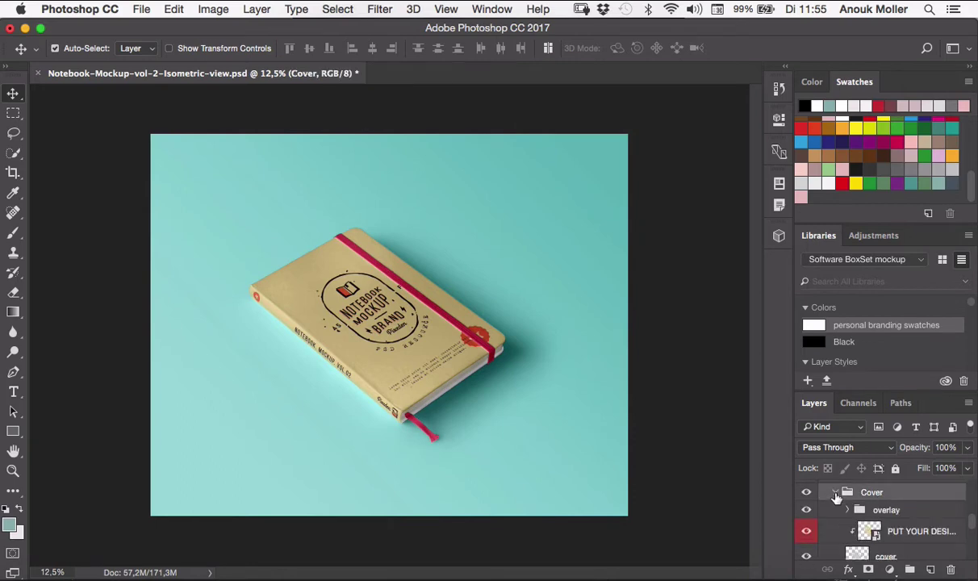
{"action": "double_click", "coordinate": [876, 536]}
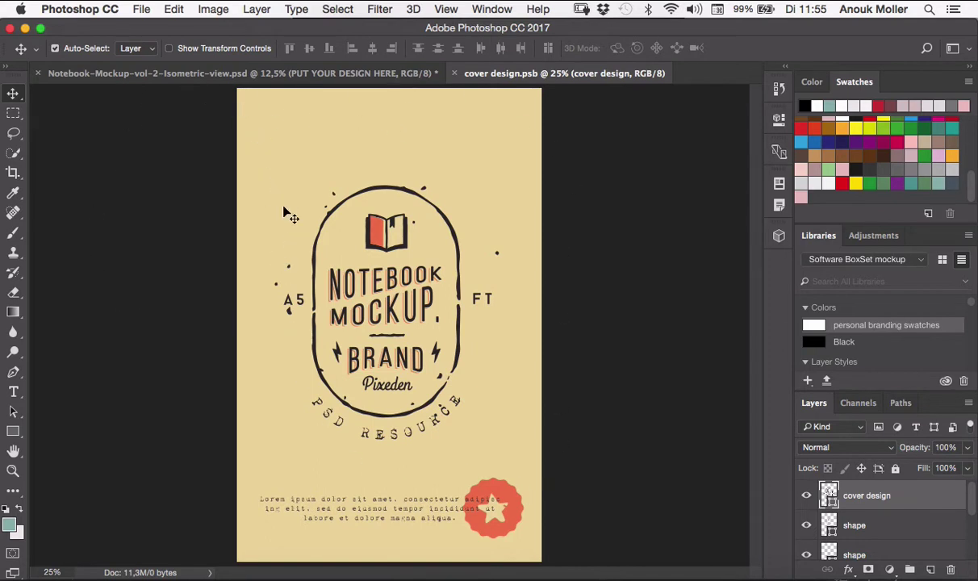
Step: Check the image size of cover design.psb, then close that document to return to the mockup
{"action": "left_click", "coordinate": [221, 14]}
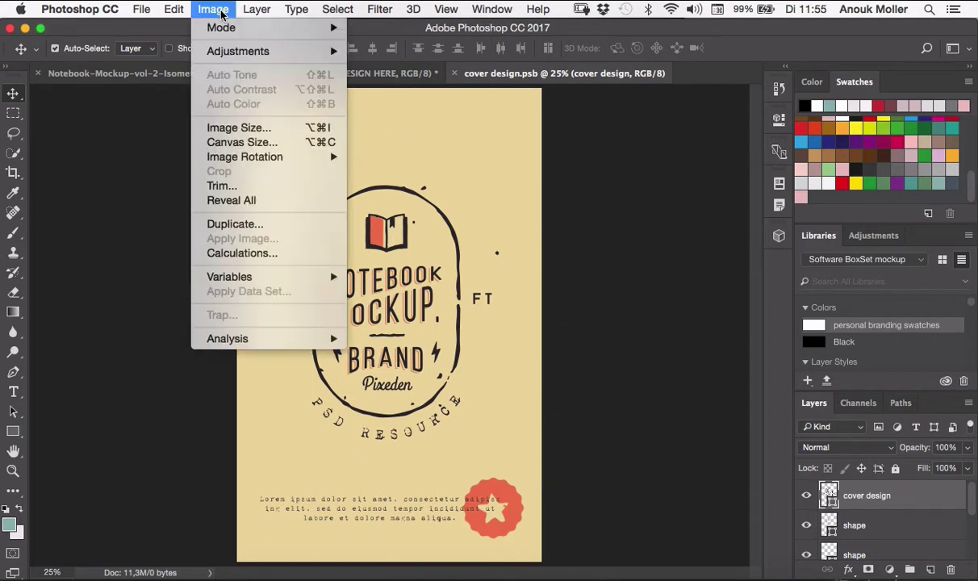
{"action": "left_click", "coordinate": [239, 129]}
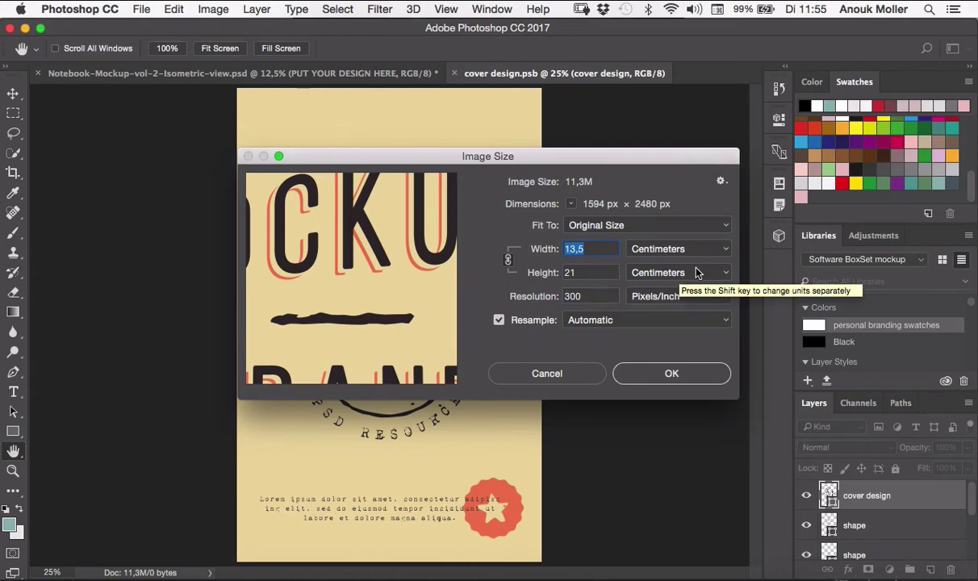
{"action": "left_click", "coordinate": [693, 375]}
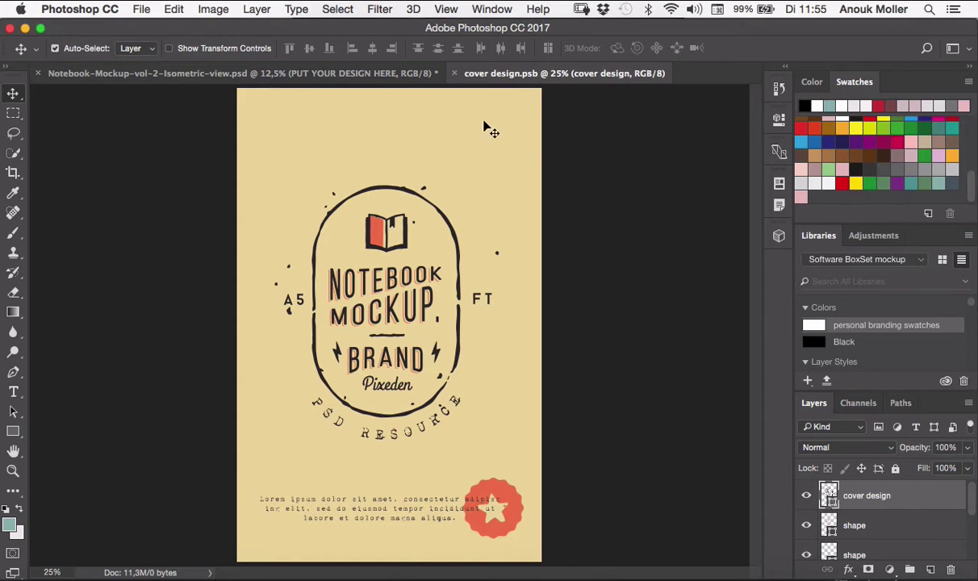
{"action": "left_click", "coordinate": [455, 74]}
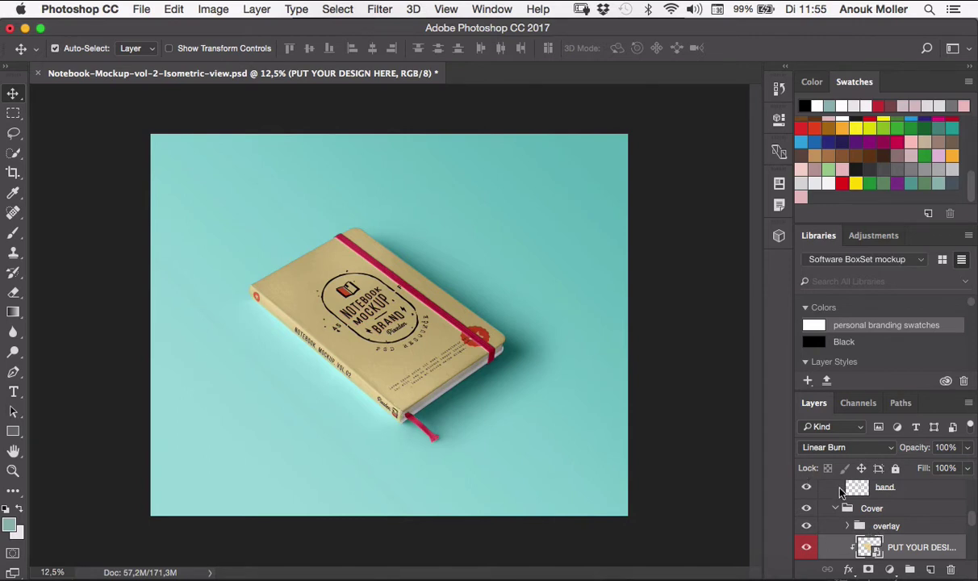
Step: Expand the Spine book group and open its PUT YOUR DESIGN HERE smart object contents
{"action": "scroll", "coordinate": [872, 510], "scroll_direction": "down", "scroll_amount": 3}
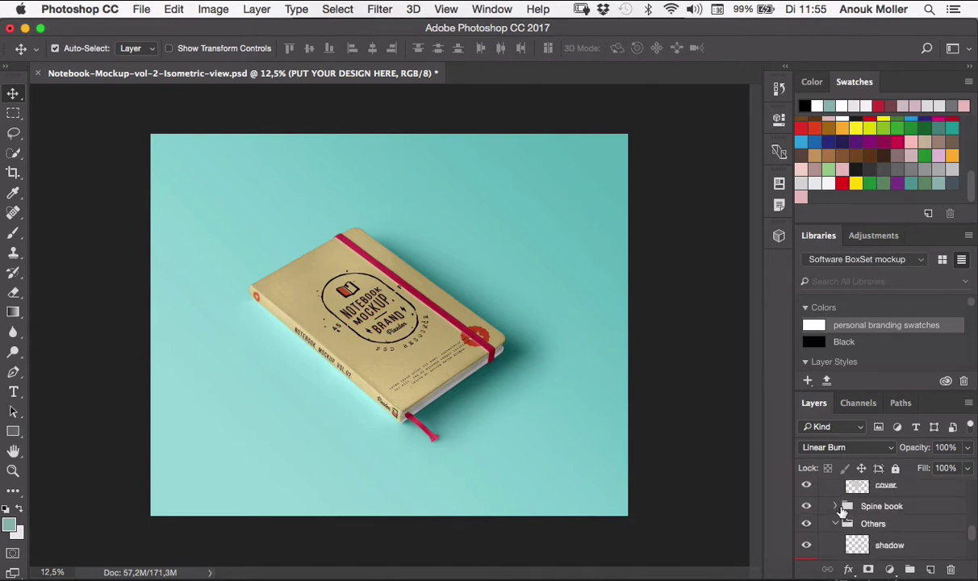
{"action": "left_click", "coordinate": [835, 506]}
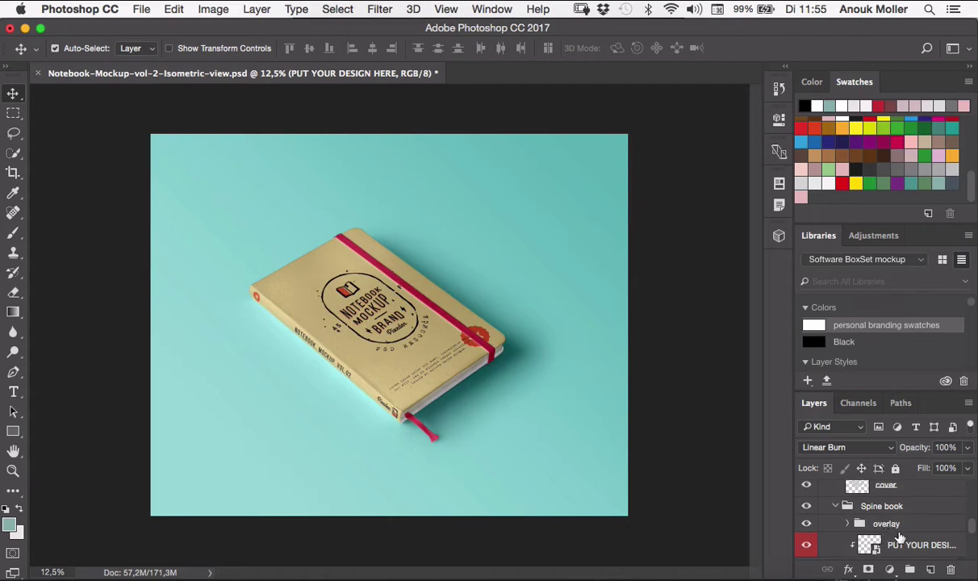
{"action": "scroll", "coordinate": [883, 523], "scroll_direction": "down", "scroll_amount": 2}
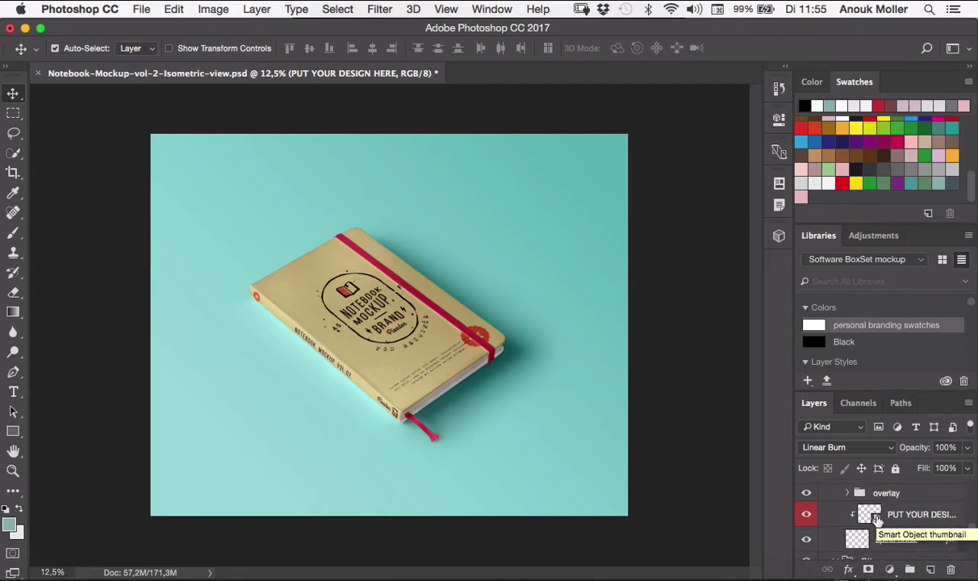
{"action": "double_click", "coordinate": [876, 519]}
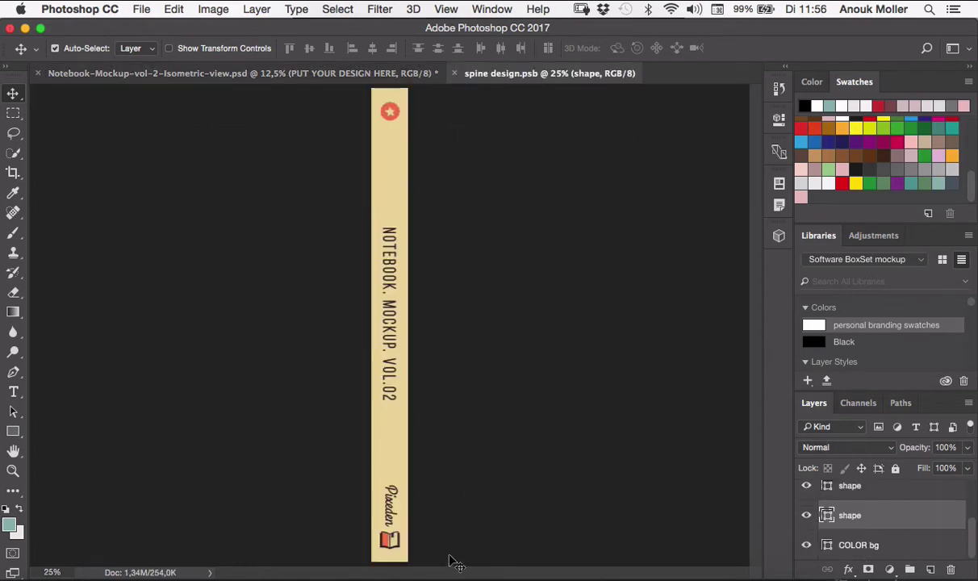
Step: Check the image size of spine design.psb
{"action": "left_click", "coordinate": [219, 12]}
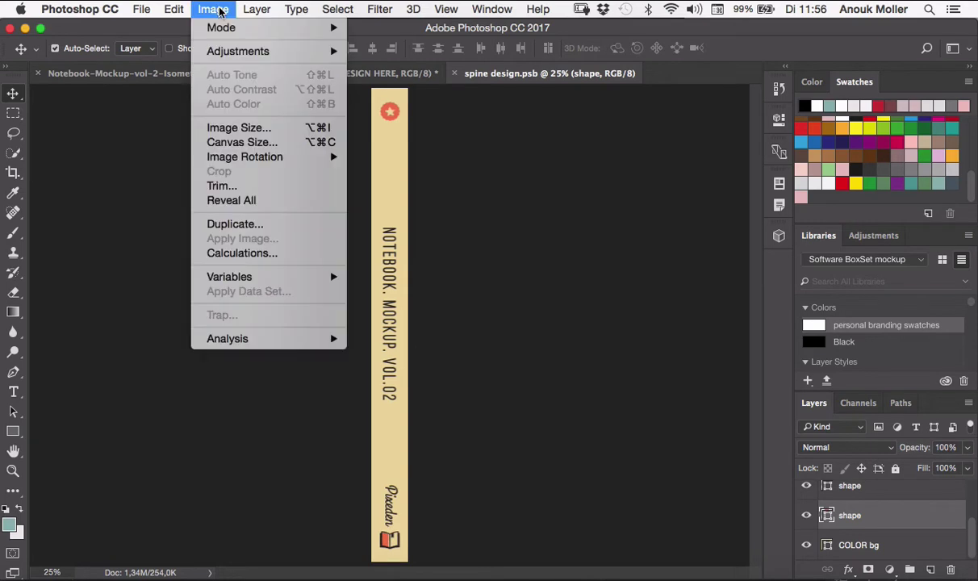
{"action": "left_click", "coordinate": [238, 129]}
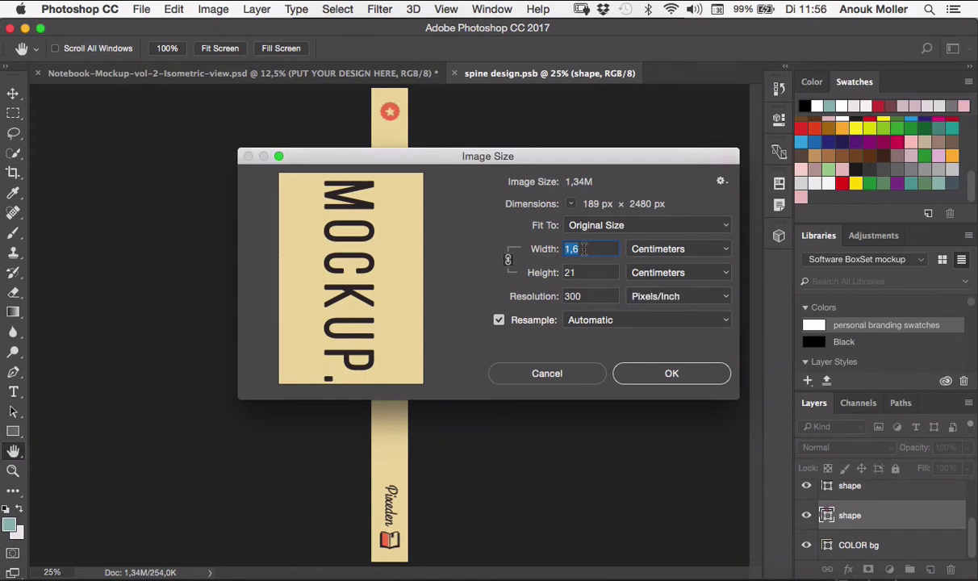
{"action": "left_click", "coordinate": [687, 376]}
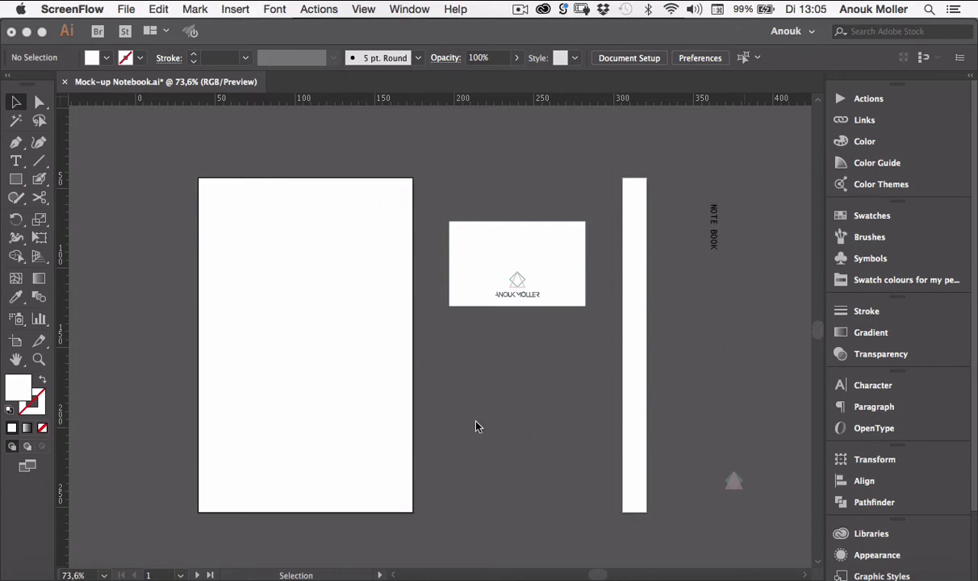
Step: Switch to Illustrator and fill the notebook cover rectangle with the geometric diamond line pattern swatch
{"action": "left_click", "coordinate": [415, 430]}
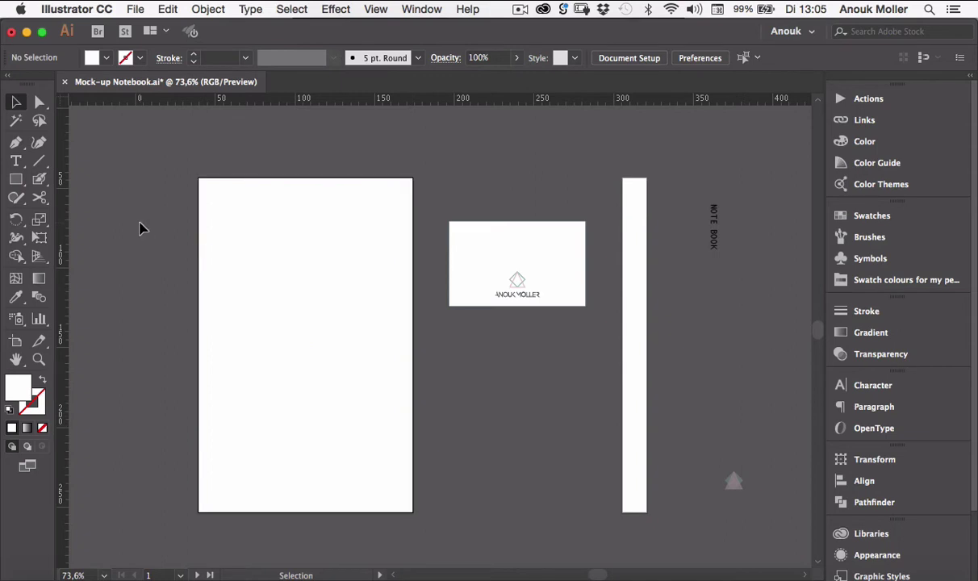
{"action": "left_click", "coordinate": [235, 185]}
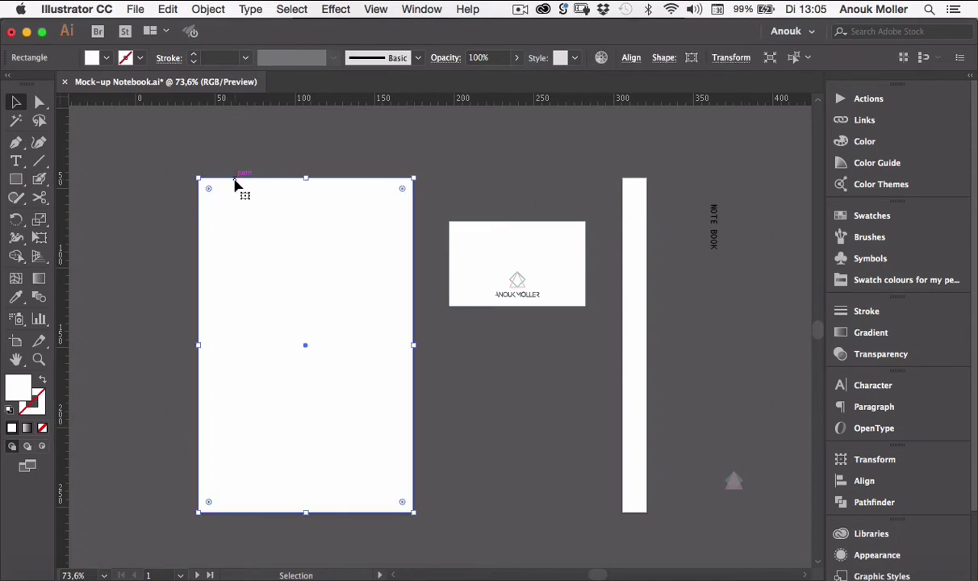
{"action": "left_click", "coordinate": [901, 220]}
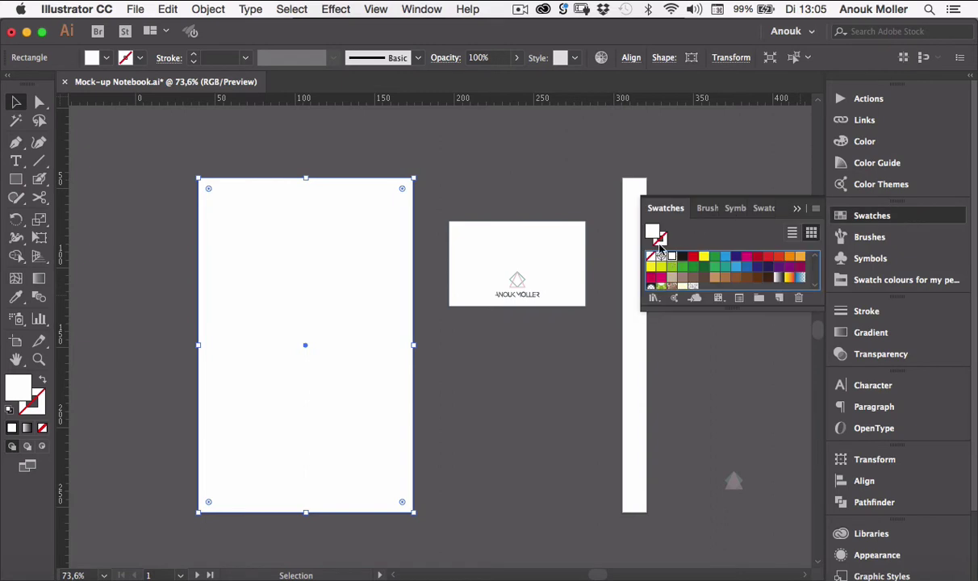
{"action": "scroll", "coordinate": [695, 279], "scroll_direction": "down", "scroll_amount": 3}
{"action": "scroll", "coordinate": [696, 279], "scroll_direction": "up", "scroll_amount": 3}
{"action": "left_click", "coordinate": [705, 257]}
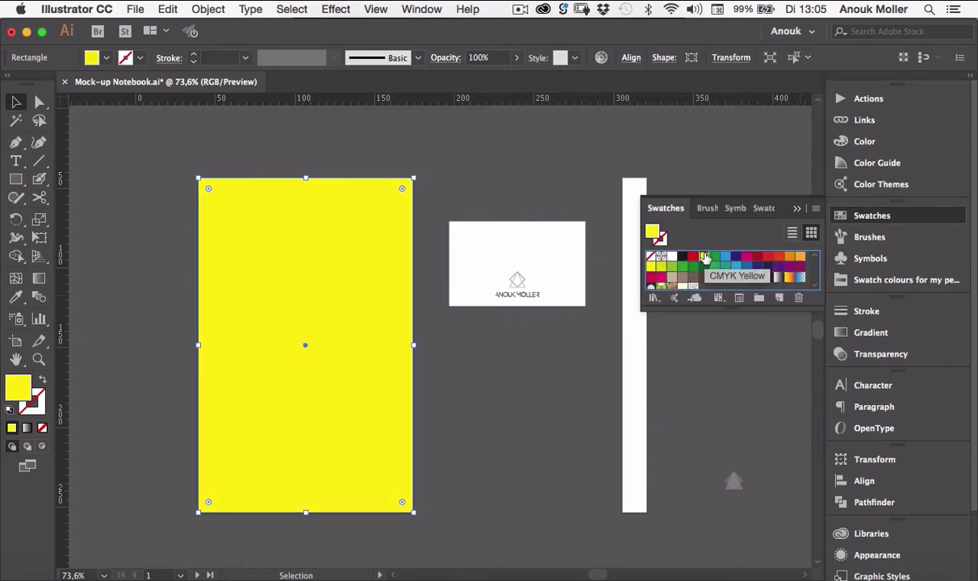
{"action": "scroll", "coordinate": [704, 257], "scroll_direction": "down", "scroll_amount": 3}
{"action": "scroll", "coordinate": [702, 258], "scroll_direction": "up", "scroll_amount": 3}
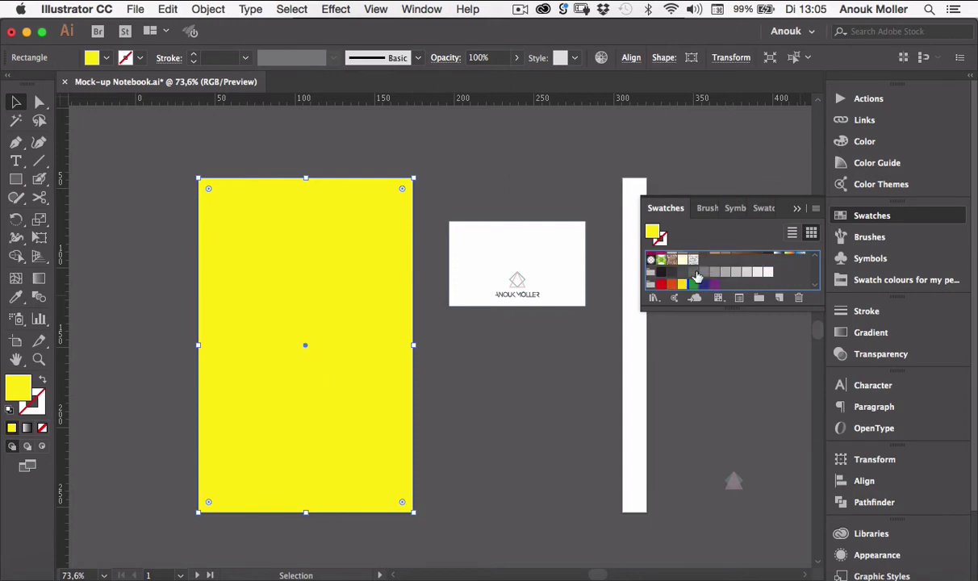
{"action": "left_click", "coordinate": [692, 259]}
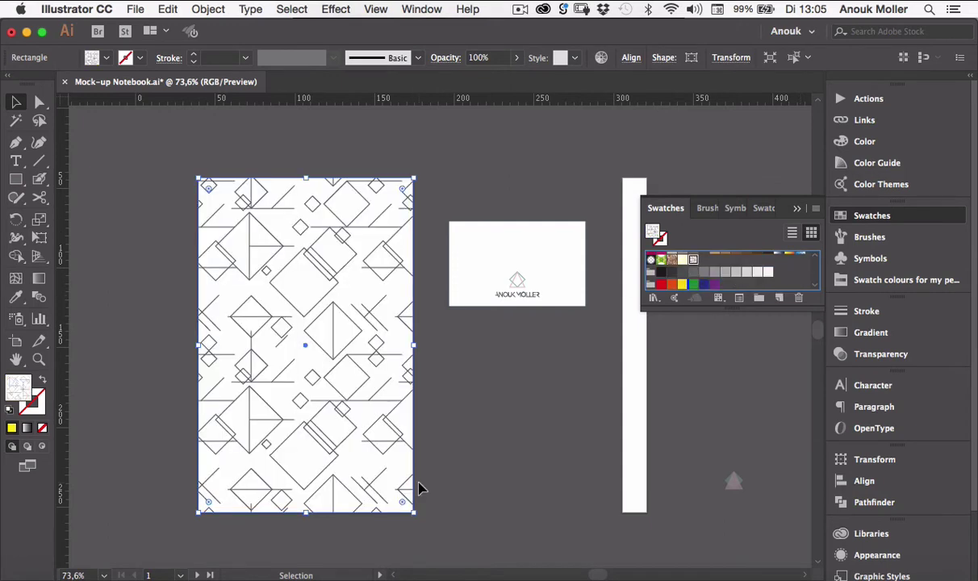
Step: Move the patterned cover rectangle diagonally down and to the right so it is offset from the artboard, and deselect it
{"action": "left_click", "coordinate": [437, 431]}
{"action": "left_click", "coordinate": [372, 432]}
{"action": "left_click_drag", "start_coordinate": [372, 431], "coordinate": [426, 467]}
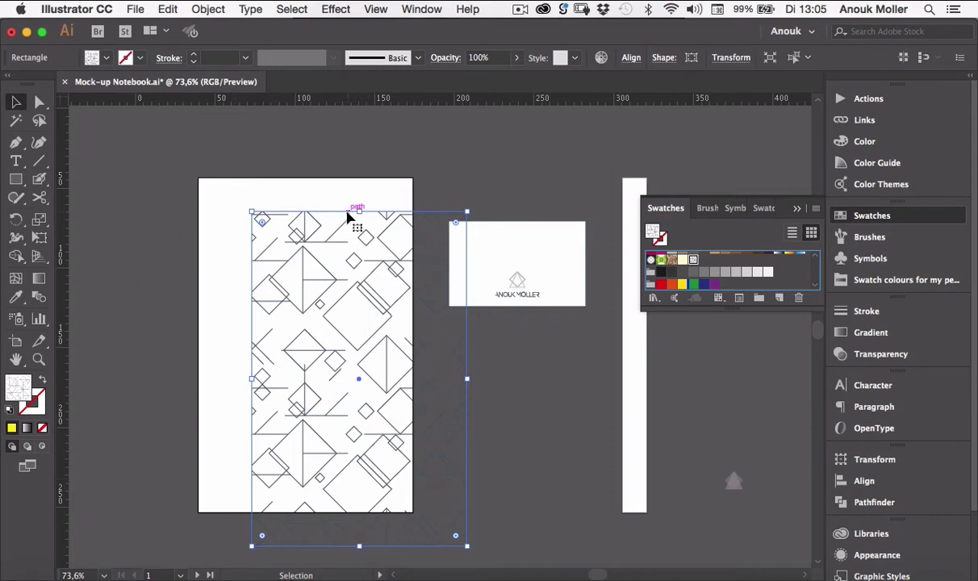
{"action": "left_click", "coordinate": [140, 235]}
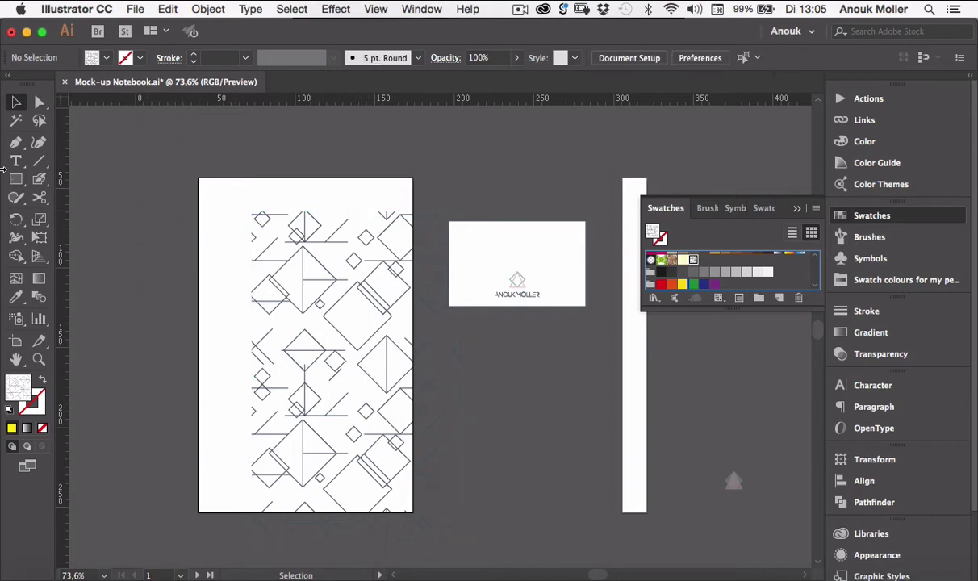
Step: Draw a rectangle covering the whole cover artboard and fill it with the White swatch
{"action": "key", "text": "m"}
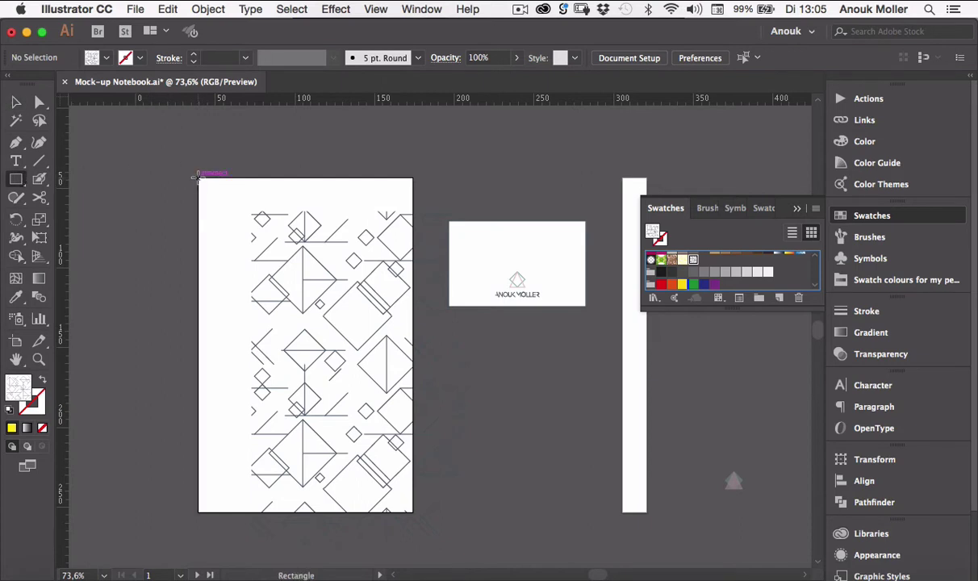
{"action": "mouse_move", "coordinate": [199, 174]}
{"action": "left_mouse_down"}
{"action": "mouse_move", "coordinate": [234, 307]}
{"action": "mouse_move", "coordinate": [386, 416]}
{"action": "mouse_move", "coordinate": [413, 452]}
{"action": "mouse_move", "coordinate": [413, 510]}
{"action": "left_mouse_up"}
{"action": "scroll", "coordinate": [719, 276], "scroll_direction": "up", "scroll_amount": 3}
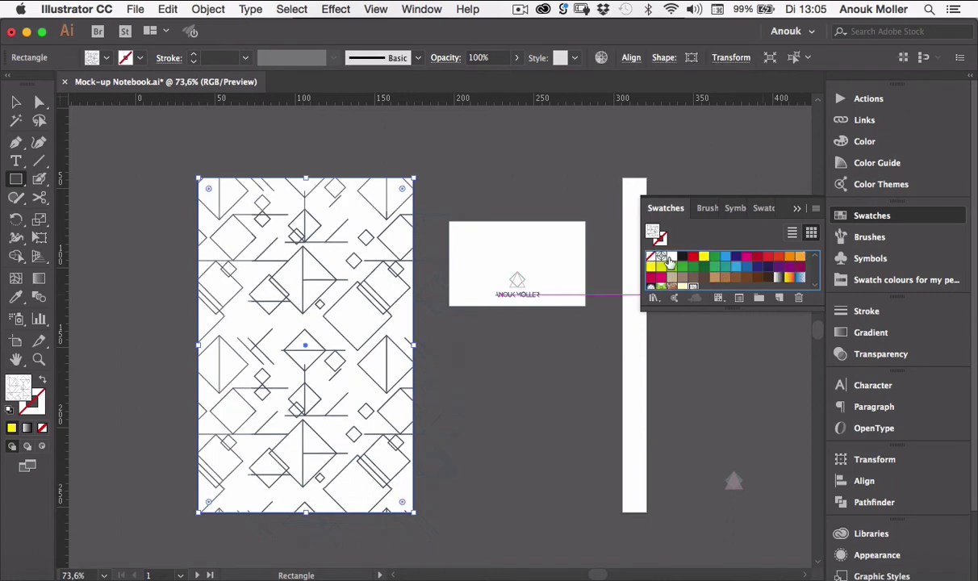
{"action": "left_click", "coordinate": [672, 257]}
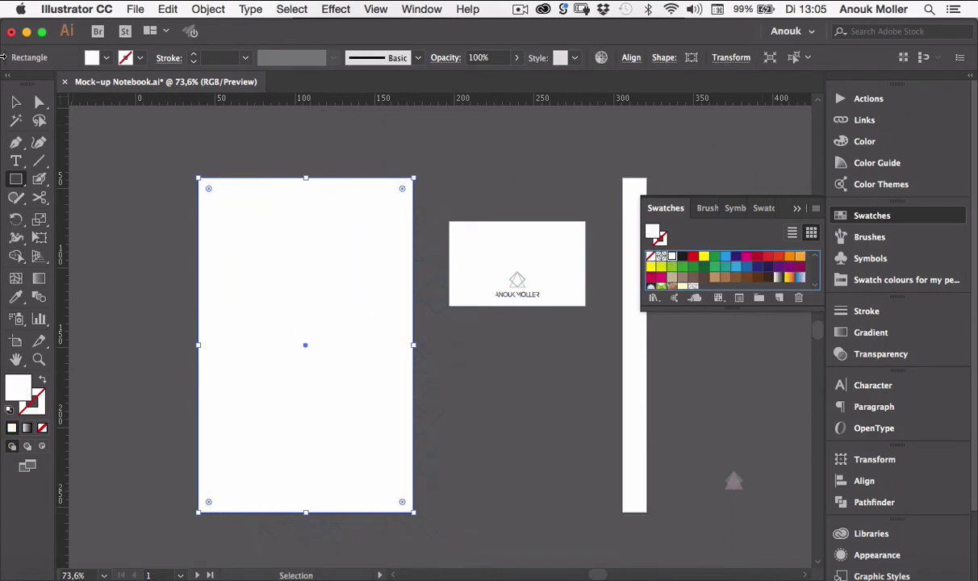
Step: Bring the patterned rectangle to the front and move it back exactly over the white cover background
{"action": "key", "text": "v"}
{"action": "left_click_drag", "start_coordinate": [400, 343], "coordinate": [455, 377]}
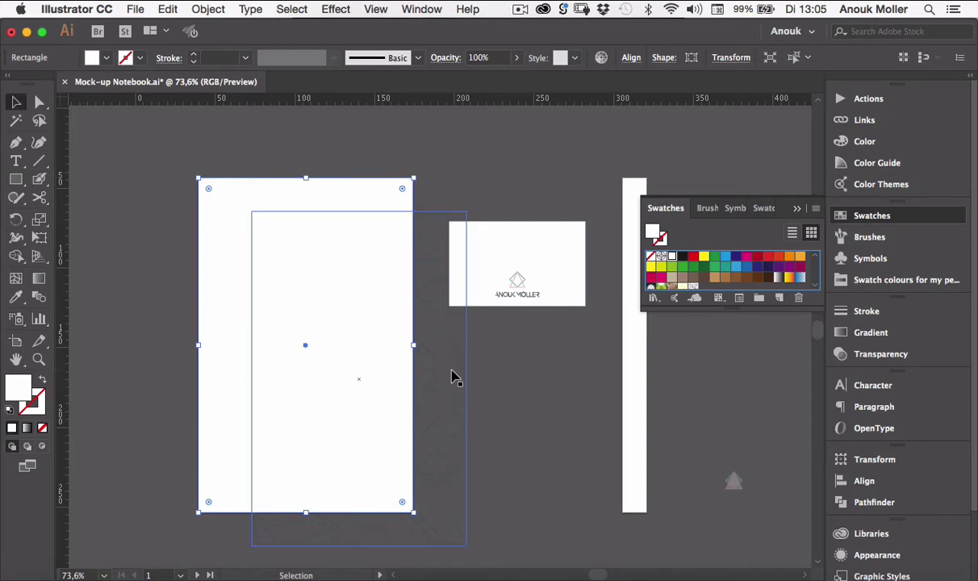
{"action": "right_click", "coordinate": [454, 377]}
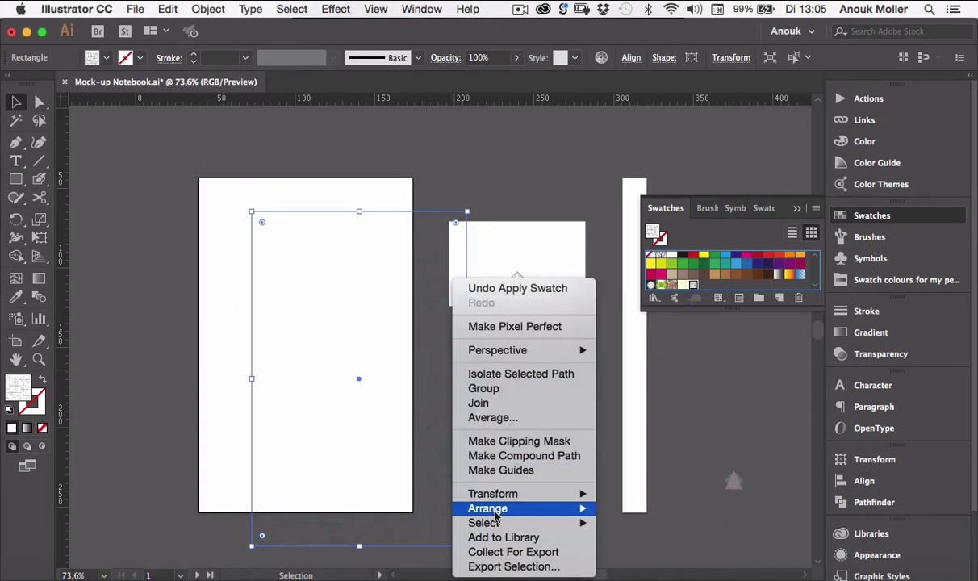
{"action": "mouse_move", "coordinate": [496, 509]}
{"action": "left_click", "coordinate": [646, 550]}
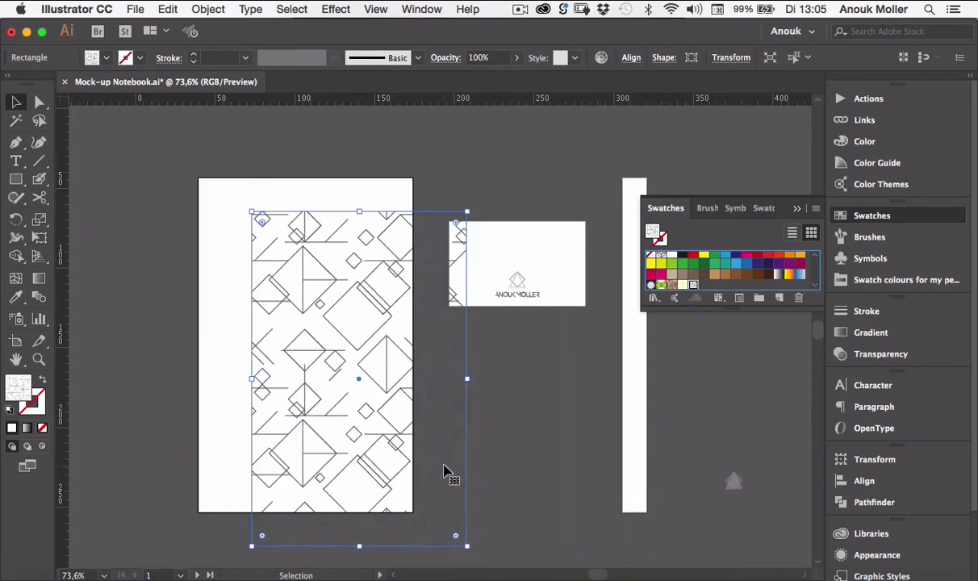
{"action": "left_click_drag", "start_coordinate": [450, 468], "coordinate": [396, 439]}
{"action": "left_click", "coordinate": [504, 466]}
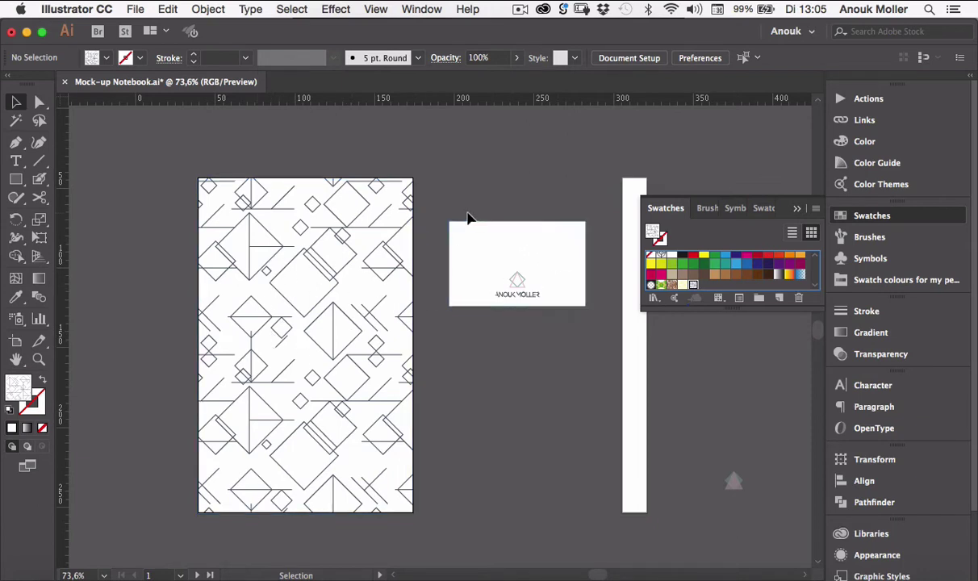
Step: Move the white card with its logo onto the cover, centred horizontally slightly above the middle, and bring it to the front
{"action": "left_click_drag", "start_coordinate": [436, 204], "coordinate": [558, 338]}
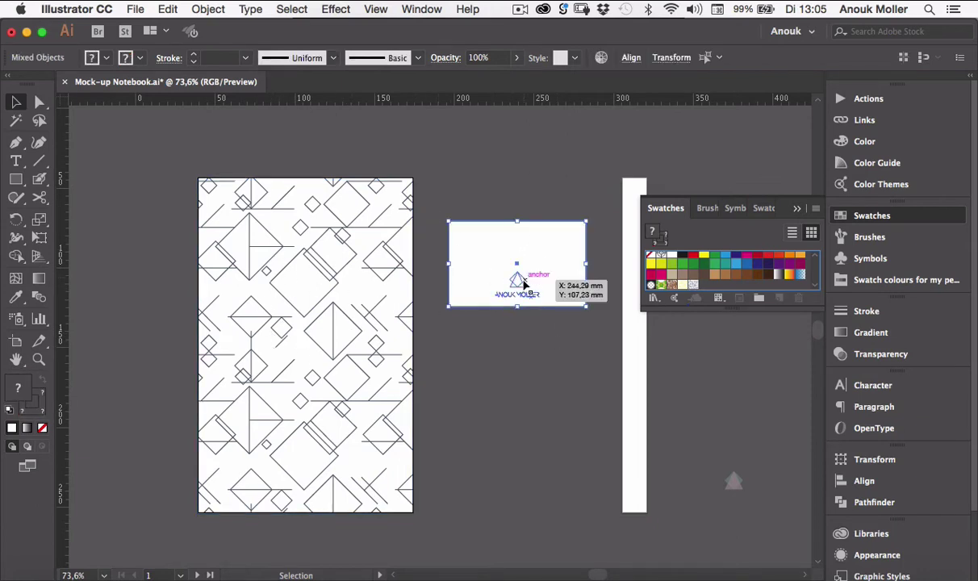
{"action": "left_click_drag", "start_coordinate": [523, 284], "coordinate": [316, 321]}
{"action": "right_click", "coordinate": [316, 321]}
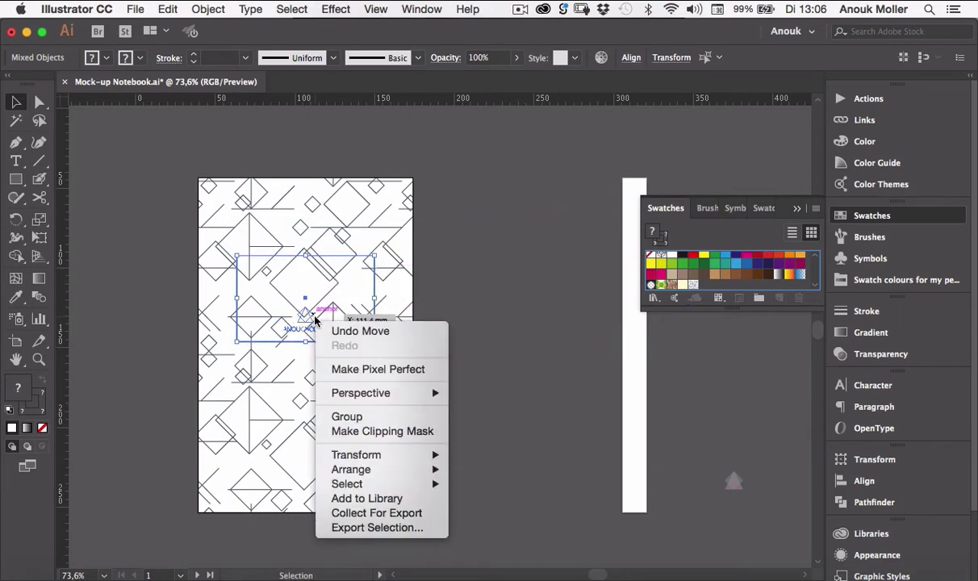
{"action": "mouse_move", "coordinate": [370, 471]}
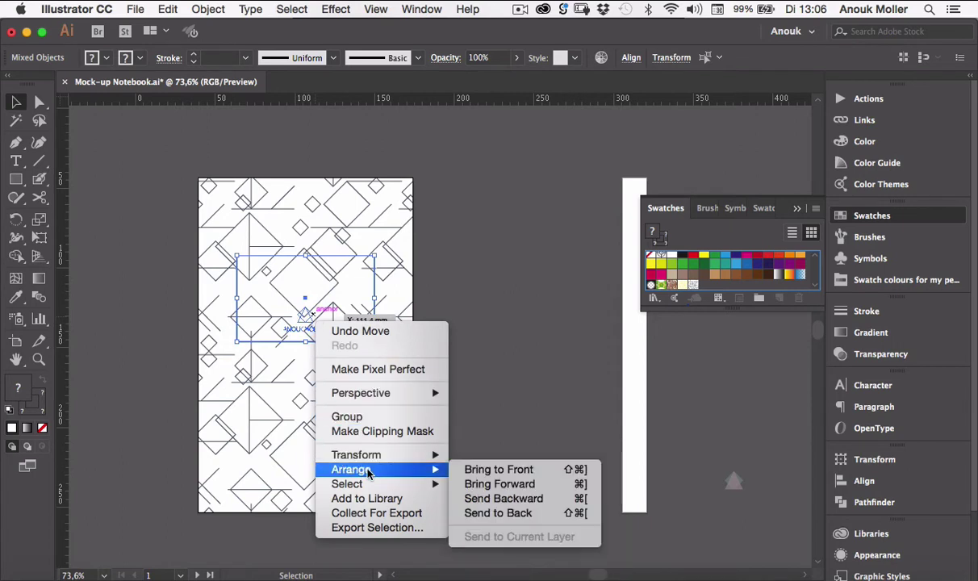
{"action": "left_click", "coordinate": [493, 470]}
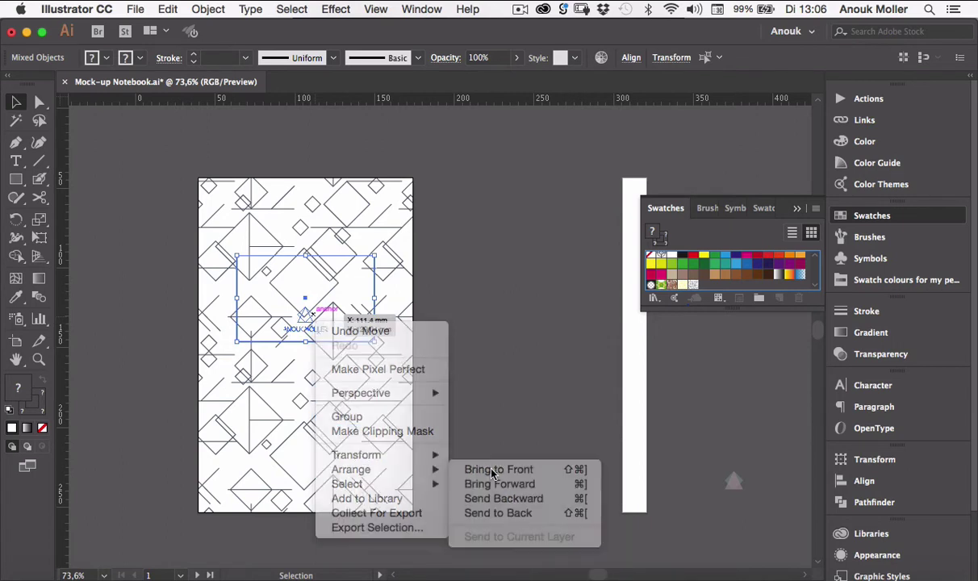
{"action": "left_click", "coordinate": [493, 476]}
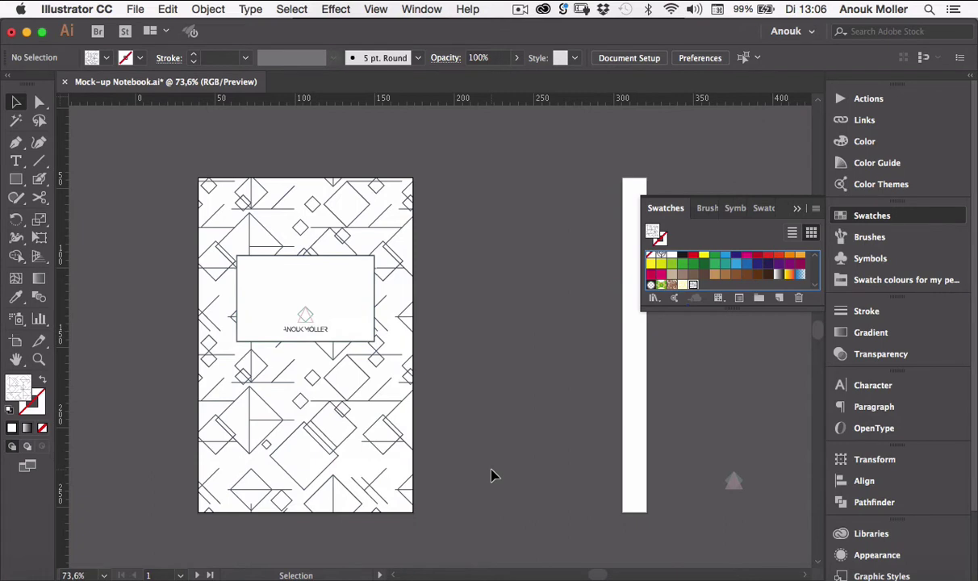
Step: Fill the spine rectangle with the White swatch
{"action": "scroll", "coordinate": [493, 475], "scroll_direction": "right", "scroll_amount": 5}
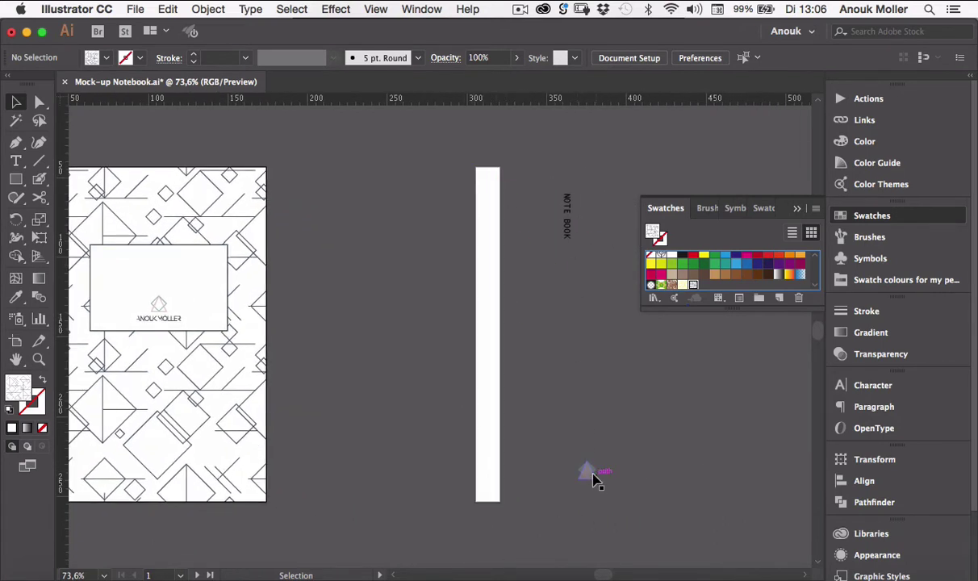
{"action": "left_click", "coordinate": [586, 470]}
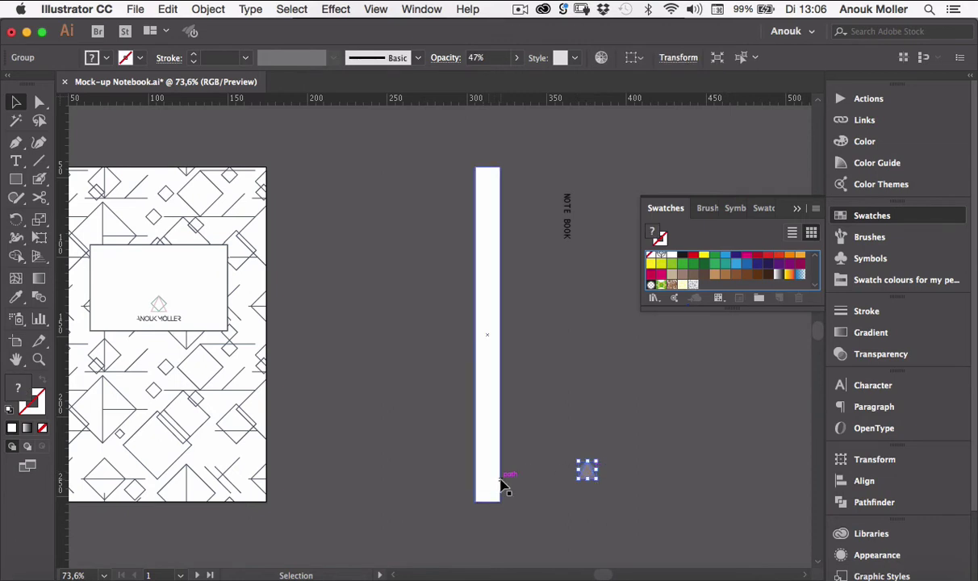
{"action": "left_click", "coordinate": [500, 485]}
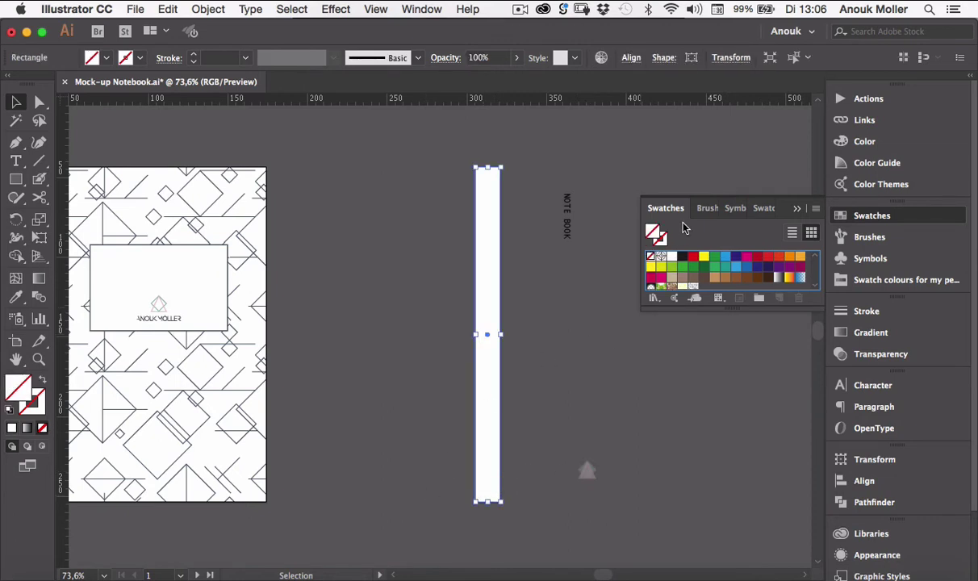
{"action": "left_click", "coordinate": [672, 257]}
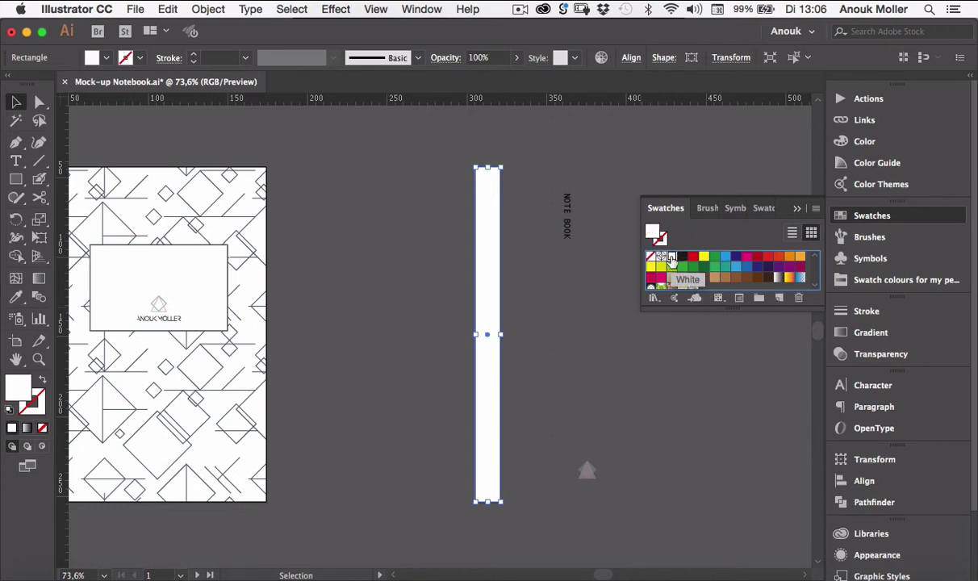
{"action": "left_click", "coordinate": [406, 443]}
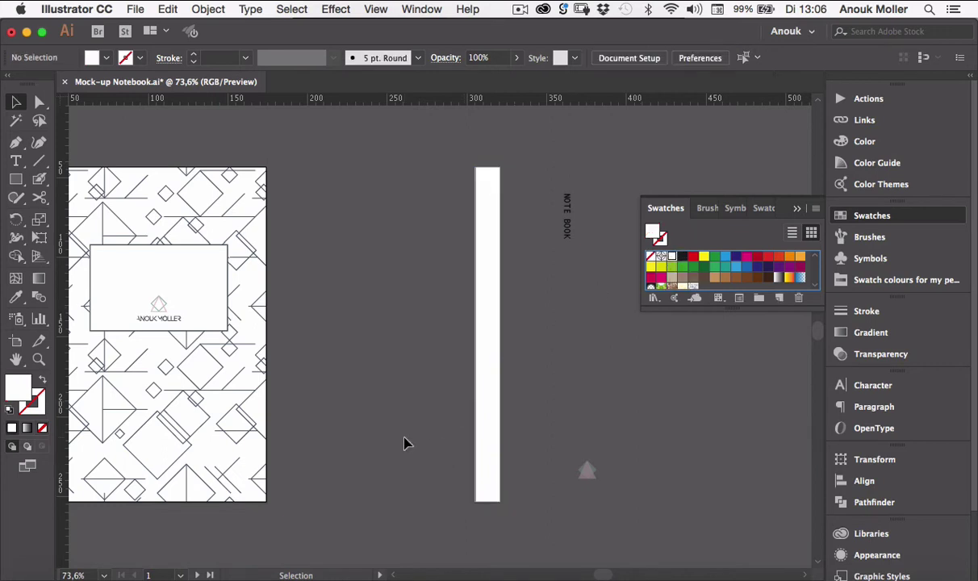
Step: Move the small triangular logo onto the spine, centred near its lower end
{"action": "left_click", "coordinate": [496, 374]}
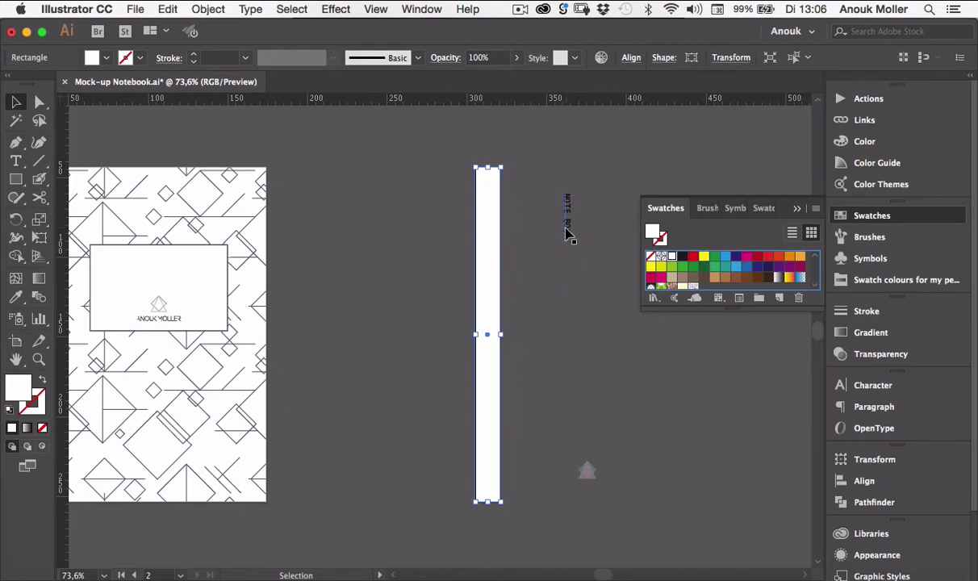
{"action": "left_click", "coordinate": [567, 227]}
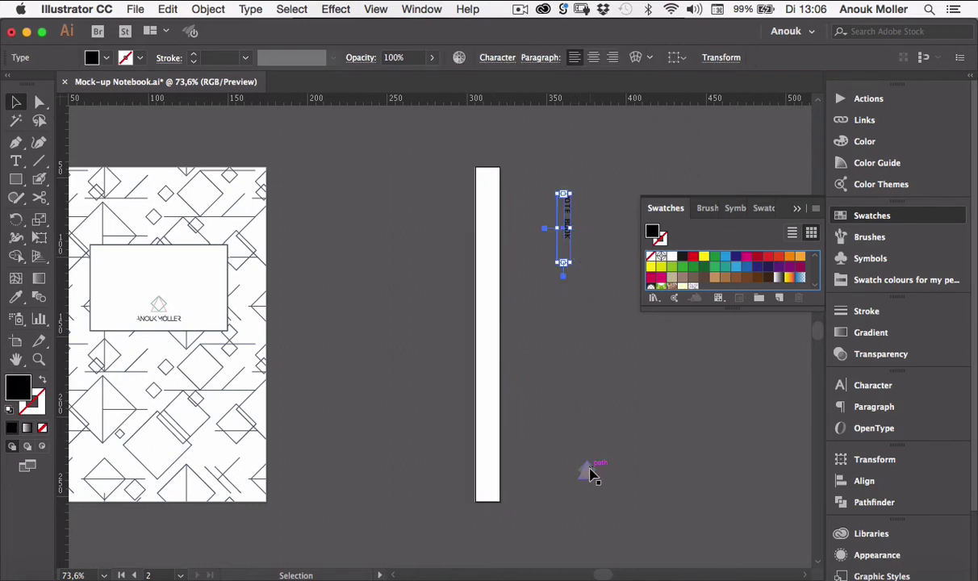
{"action": "left_click", "coordinate": [590, 471]}
{"action": "left_click_drag", "start_coordinate": [590, 475], "coordinate": [494, 482]}
Step: Move the vertical NOTE BOOK text about 48 mm left and 32 mm down onto the upper half of the spine
{"action": "left_click", "coordinate": [567, 226]}
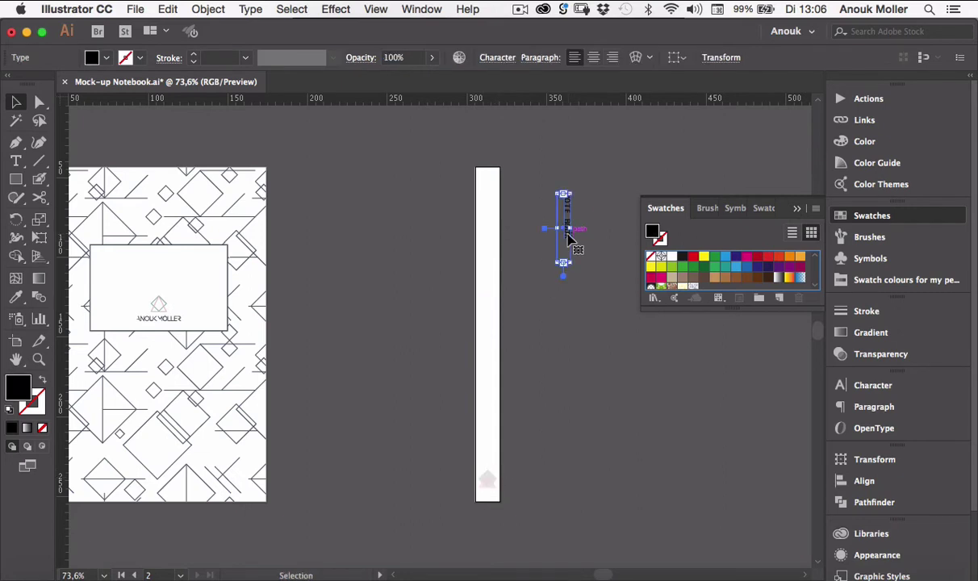
{"action": "left_click_drag", "start_coordinate": [570, 239], "coordinate": [494, 289]}
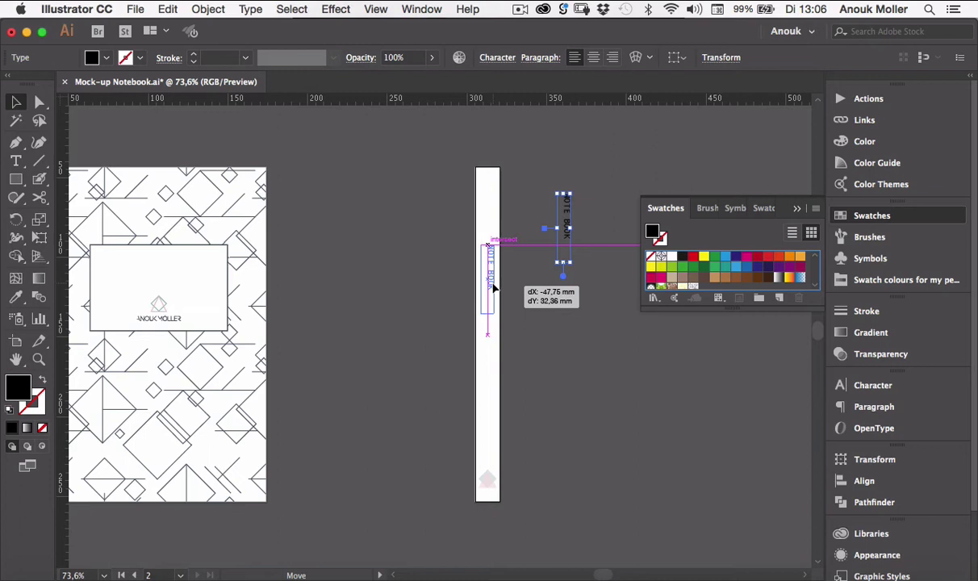
{"action": "left_click_drag", "start_coordinate": [494, 289], "coordinate": [494, 289]}
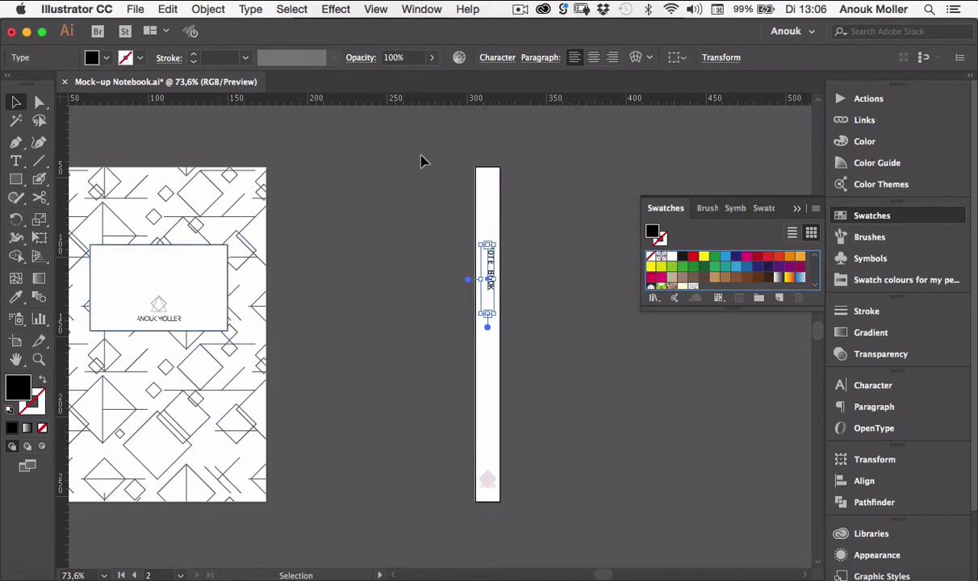
Step: Place guides along the spine's vertical centre line and the top edge of the NOTE BOOK text
{"action": "left_click_drag", "start_coordinate": [506, 98], "coordinate": [510, 250]}
{"action": "left_click_drag", "start_coordinate": [509, 249], "coordinate": [508, 248]}
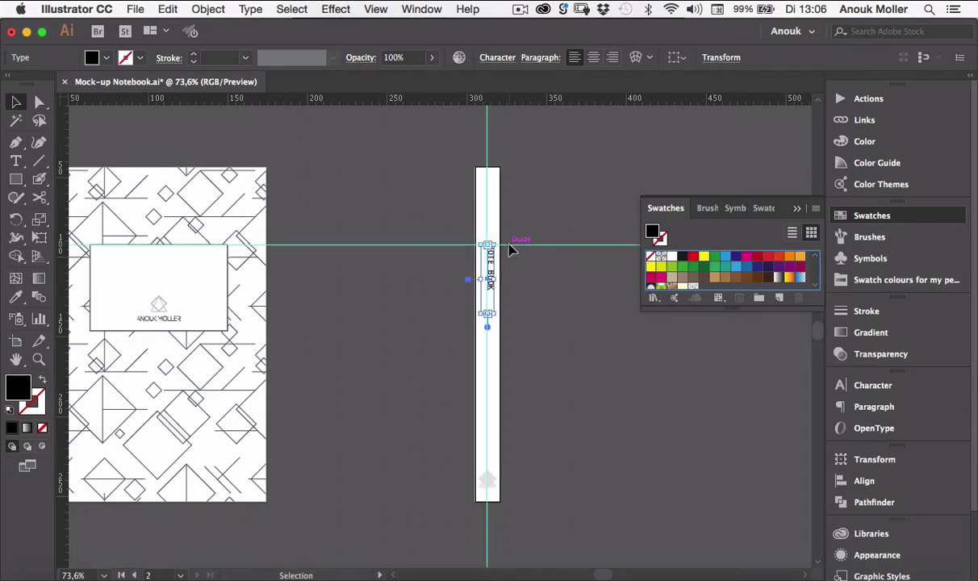
{"action": "scroll", "coordinate": [508, 248], "scroll_direction": "up", "scroll_amount": 4}
{"action": "scroll", "coordinate": [508, 248], "scroll_direction": "up", "scroll_amount": 4}
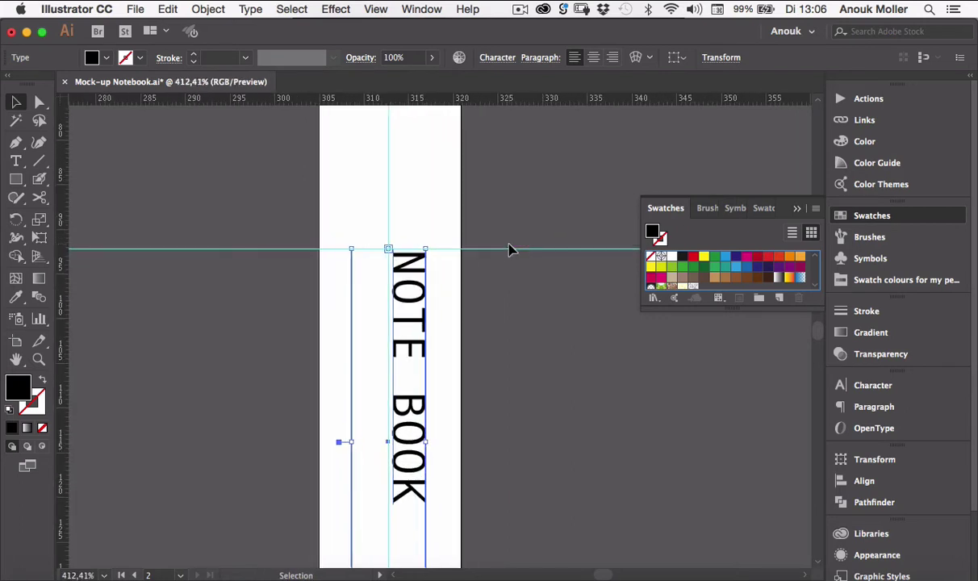
Step: Nudge the vertical NOTE BOOK text about 2.5 mm left and slightly up, centring it on the spine's vertical guide with its top at the horizontal guide
{"action": "key", "text": "Up"}
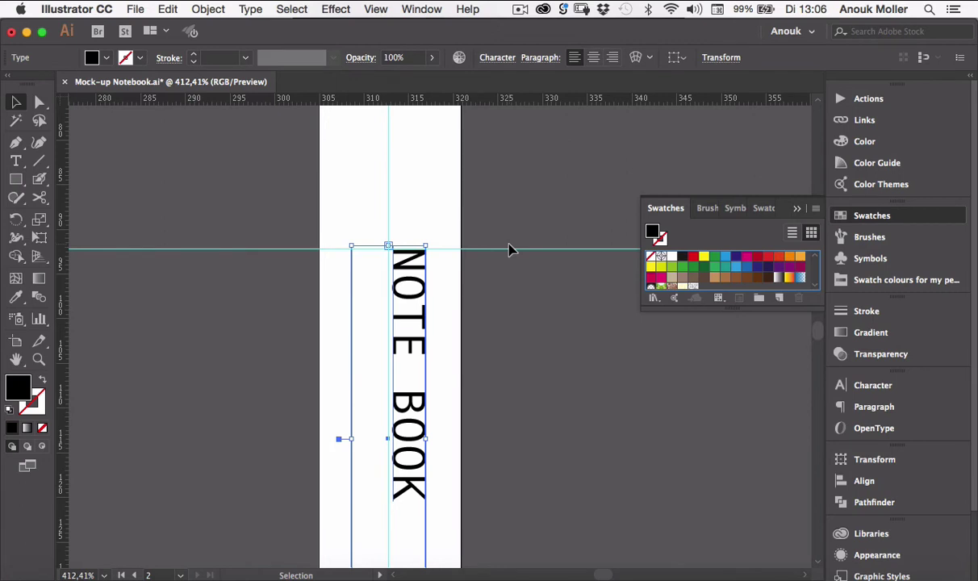
{"action": "key", "text": "Left"}
{"action": "key", "text": "Left"}
{"action": "key", "text": "Left"}
{"action": "key", "text": "Left"}
{"action": "key", "text": "Left"}
{"action": "key", "text": "Left"}
{"action": "key", "text": "Left"}
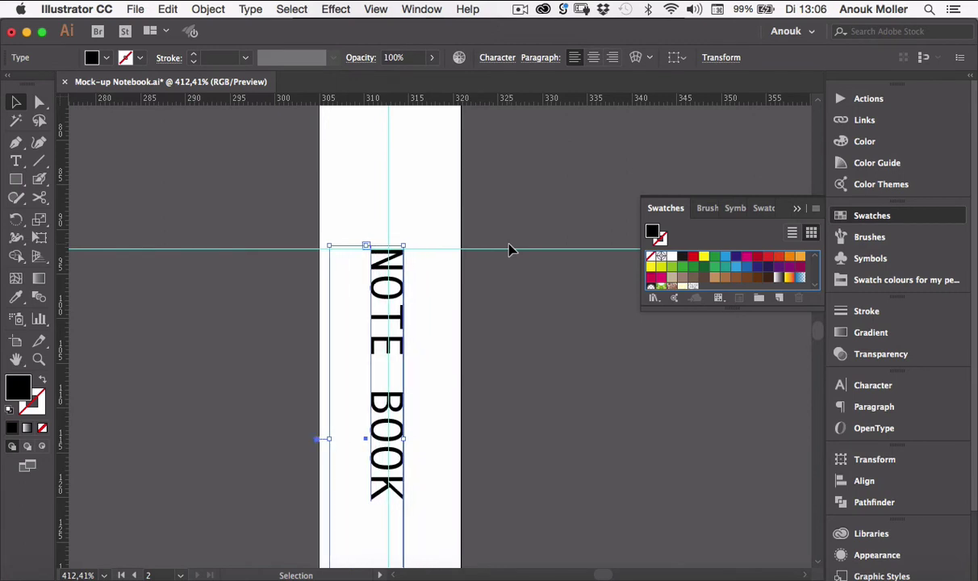
{"action": "left_click", "coordinate": [247, 395]}
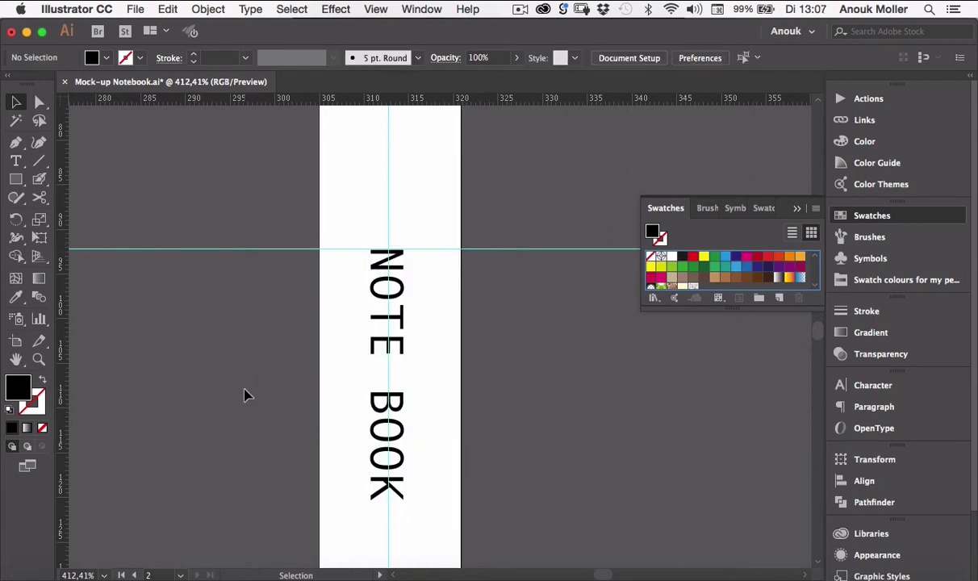
Step: Examine the cover and spine artboards side by side to check their overall layout
{"action": "scroll", "coordinate": [247, 395], "scroll_direction": "down", "scroll_amount": 3}
{"action": "scroll", "coordinate": [247, 395], "scroll_direction": "down", "scroll_amount": 1}
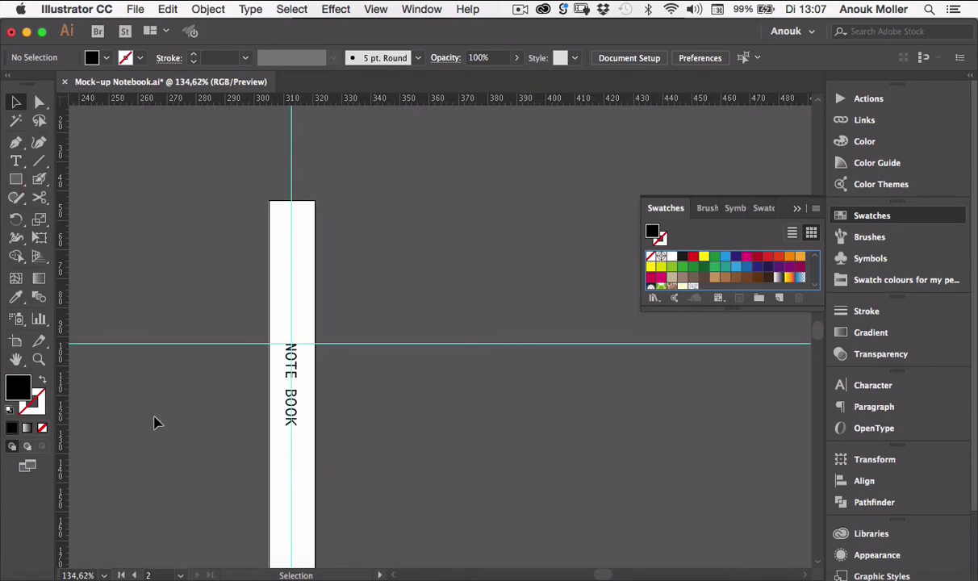
{"action": "scroll", "coordinate": [156, 422], "scroll_direction": "left", "scroll_amount": 5}
{"action": "scroll", "coordinate": [156, 423], "scroll_direction": "down", "scroll_amount": 1}
{"action": "scroll", "coordinate": [155, 422], "scroll_direction": "down", "scroll_amount": 2}
{"action": "scroll", "coordinate": [155, 422], "scroll_direction": "left", "scroll_amount": 5}
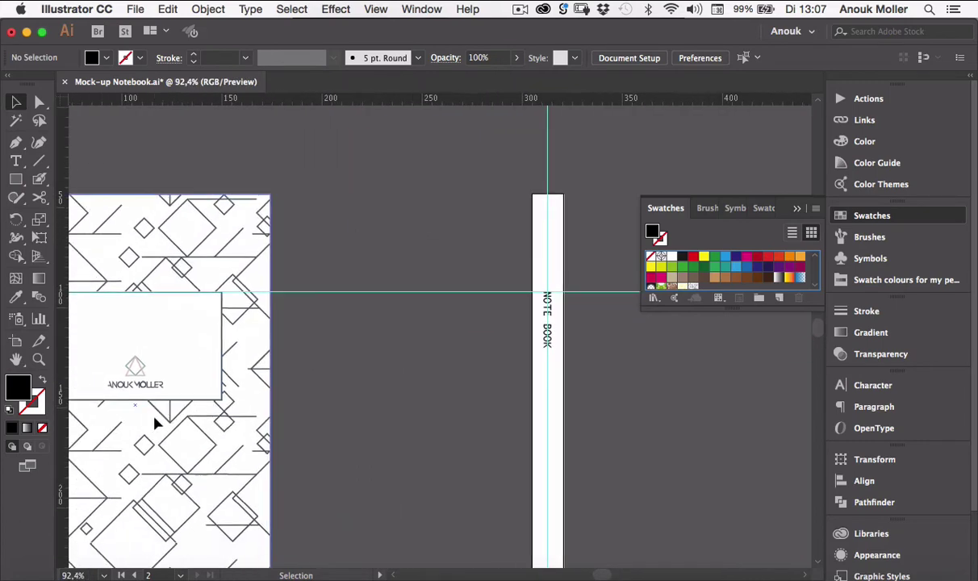
{"action": "scroll", "coordinate": [156, 422], "scroll_direction": "down", "scroll_amount": 2}
{"action": "scroll", "coordinate": [155, 422], "scroll_direction": "left", "scroll_amount": 5}
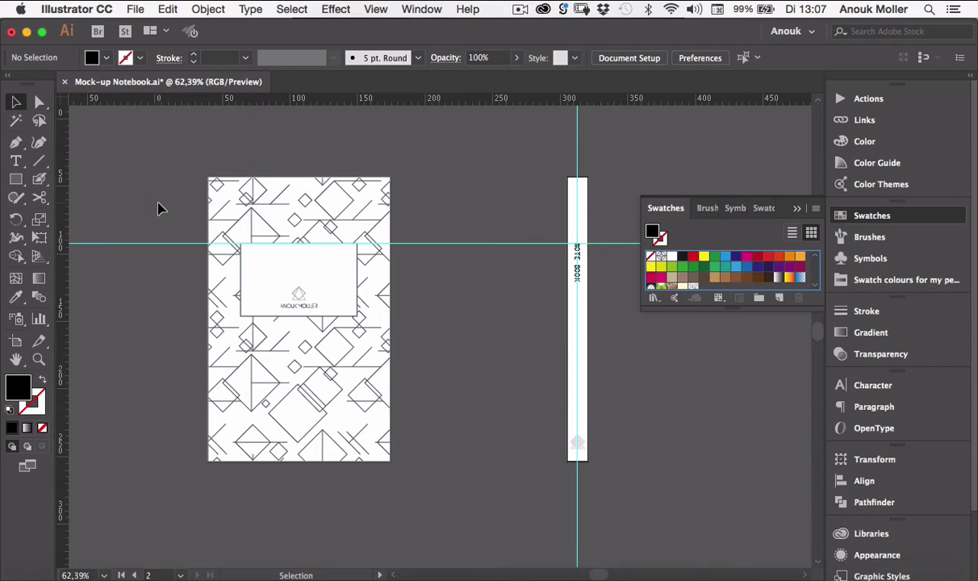
Step: Save the document as Mock-up Notebook.eps in Illustrator EPS format, using all artboards and replacing the existing files
{"action": "left_click", "coordinate": [135, 9]}
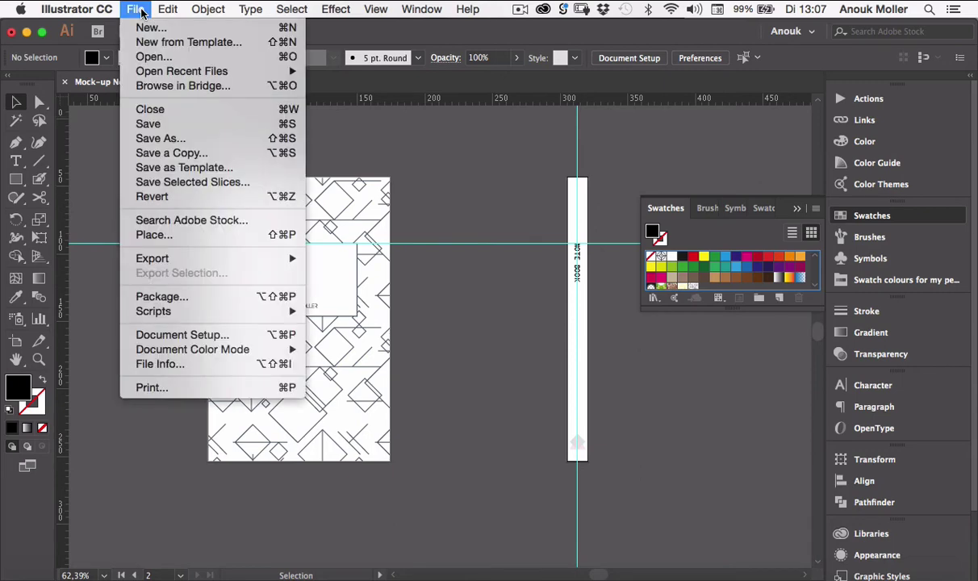
{"action": "left_click", "coordinate": [162, 139]}
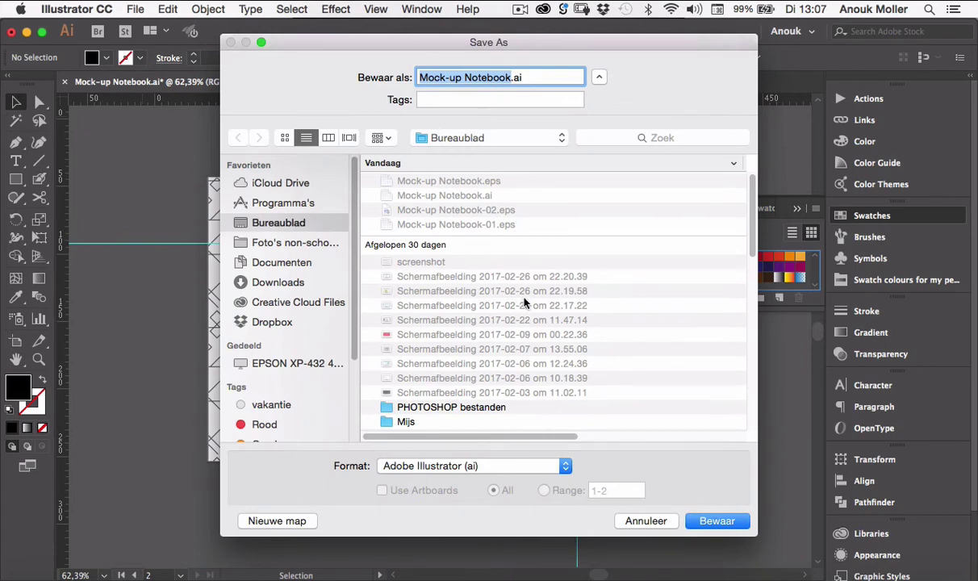
{"action": "scroll", "coordinate": [524, 303], "scroll_direction": "down", "scroll_amount": 10}
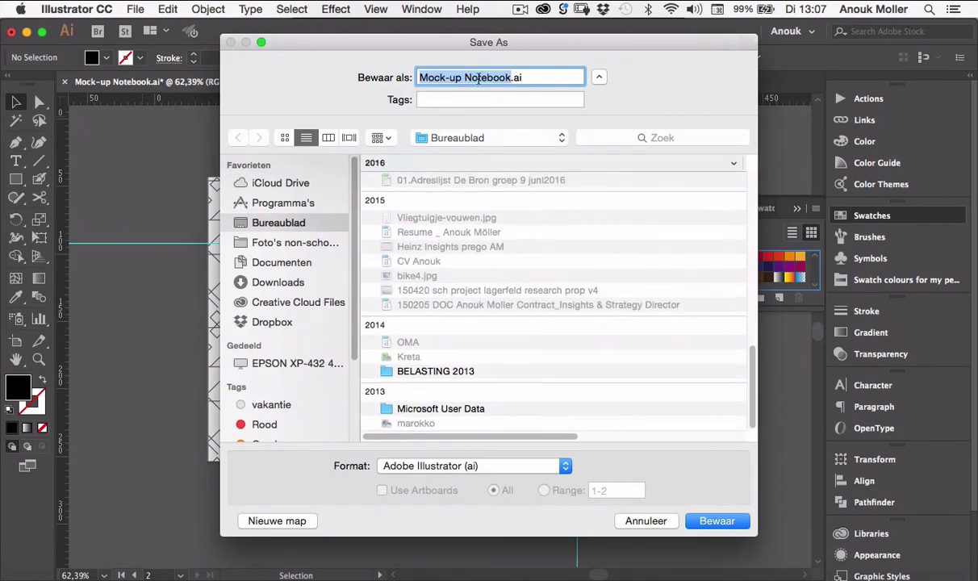
{"action": "left_click", "coordinate": [565, 465]}
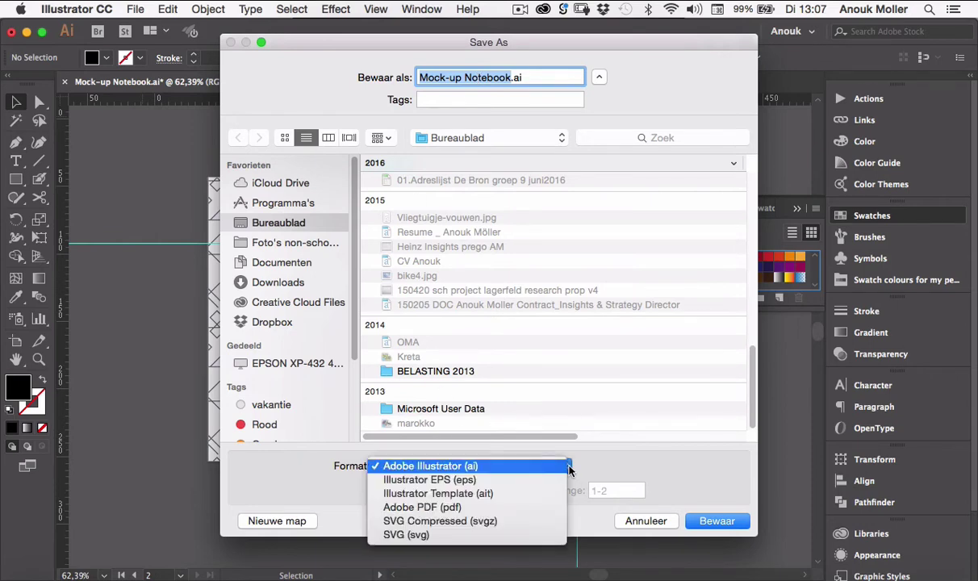
{"action": "left_click", "coordinate": [494, 482]}
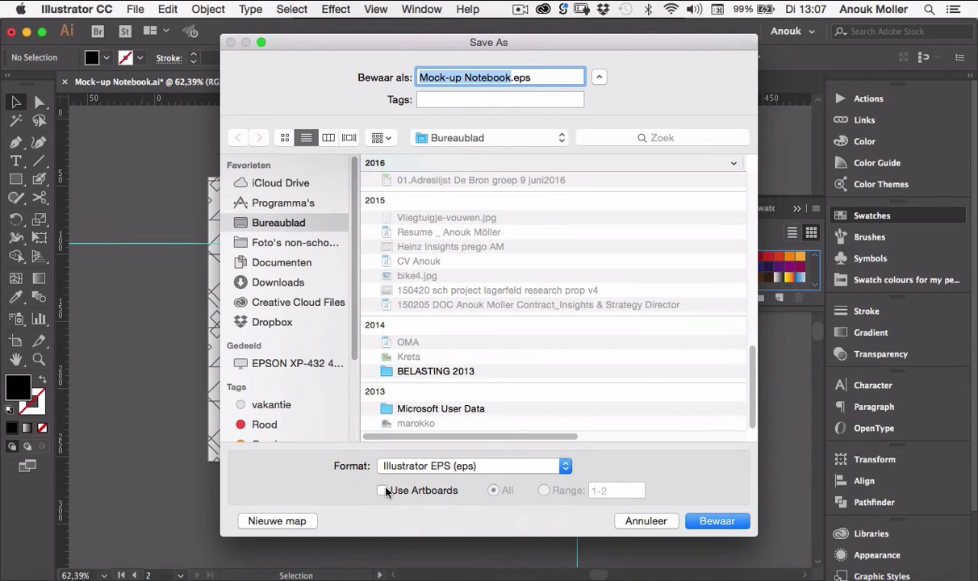
{"action": "left_click", "coordinate": [382, 490]}
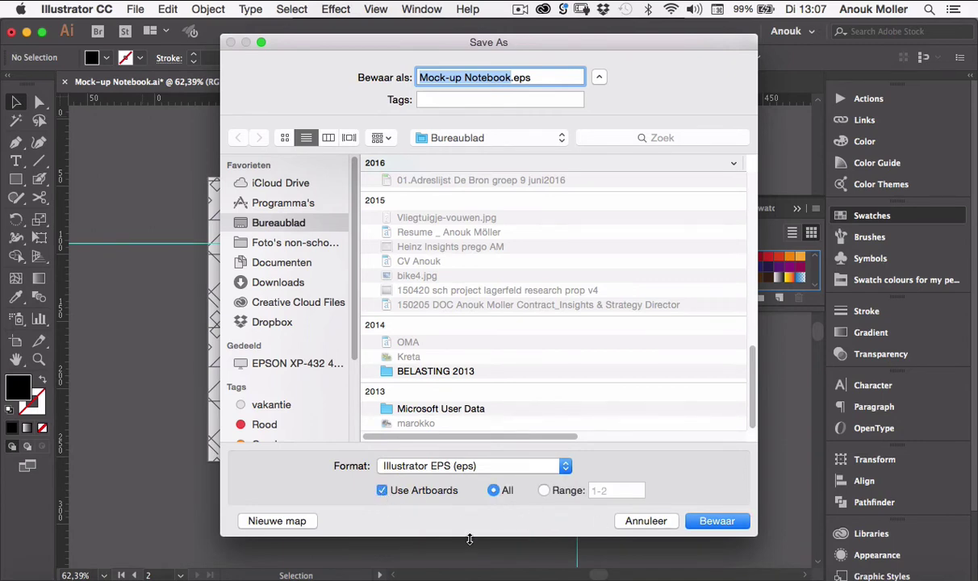
{"action": "left_click", "coordinate": [738, 525]}
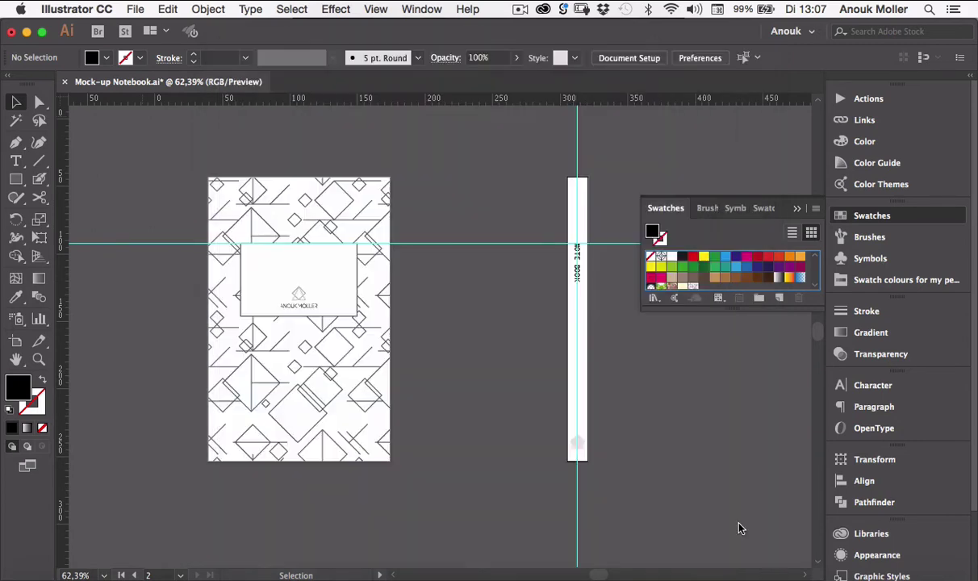
{"action": "left_click", "coordinate": [660, 519]}
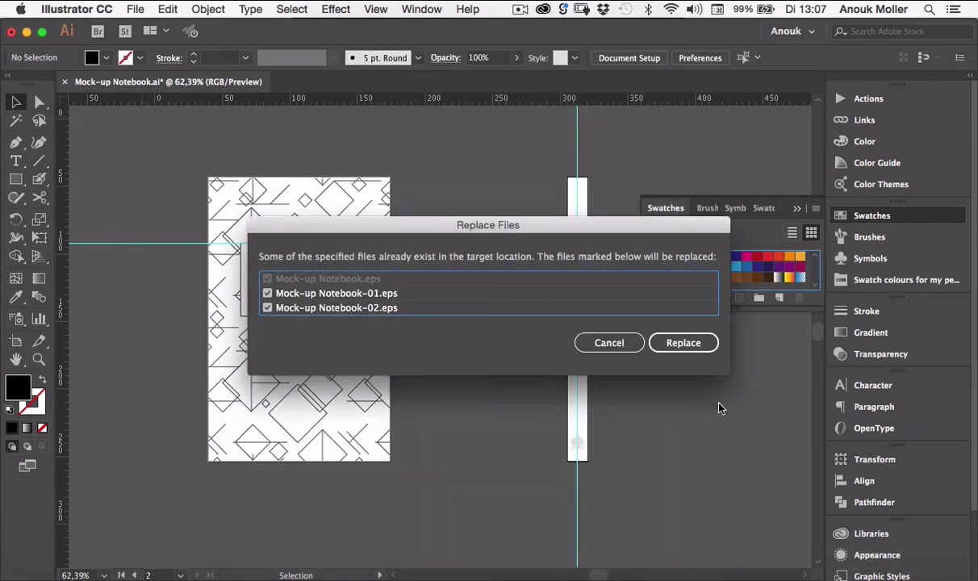
{"action": "left_click", "coordinate": [699, 344]}
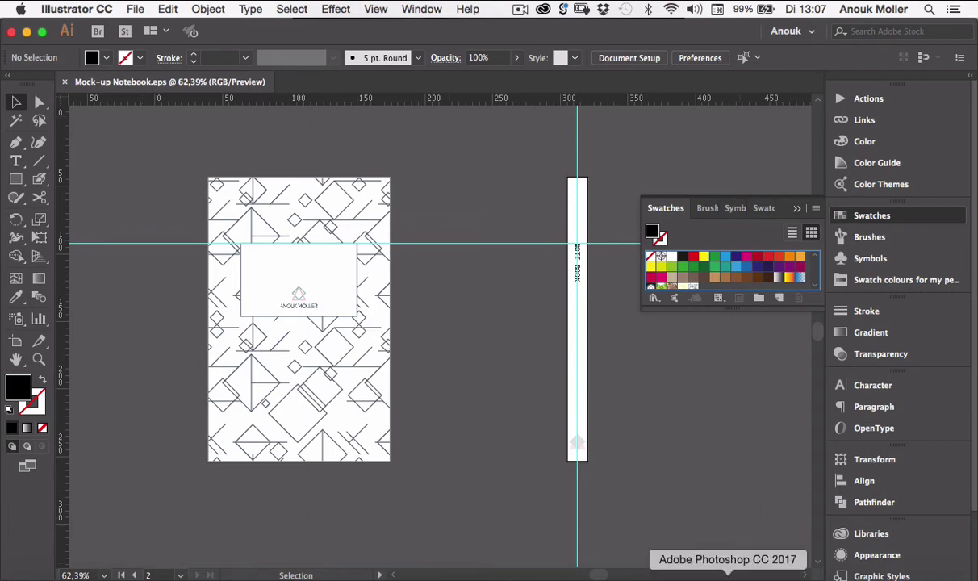
Step: Switch to Photoshop and recolour the notebook mockup's bookmark COLOR layer with the light pink swatch e8c1c1
{"action": "left_click", "coordinate": [728, 577]}
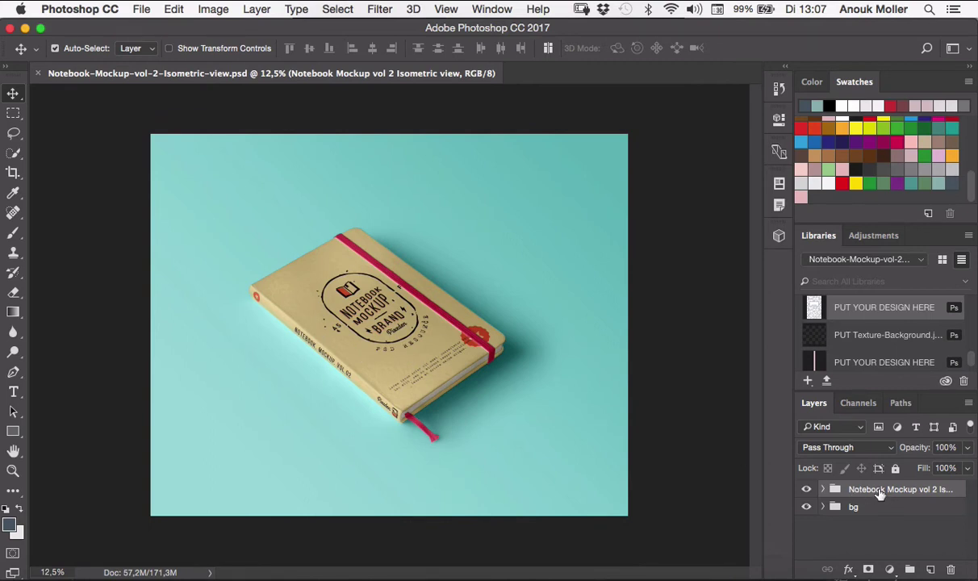
{"action": "left_click", "coordinate": [823, 490]}
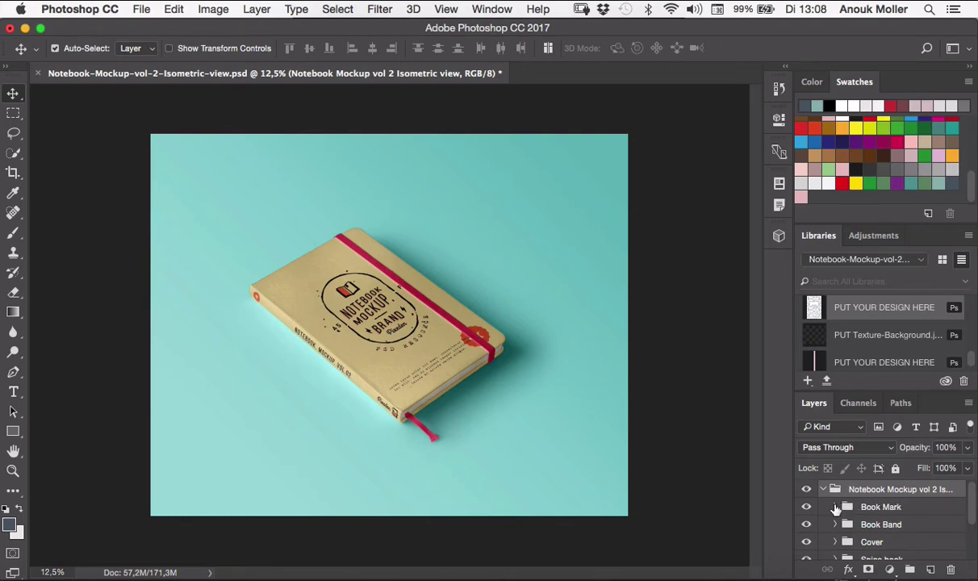
{"action": "left_click", "coordinate": [834, 513]}
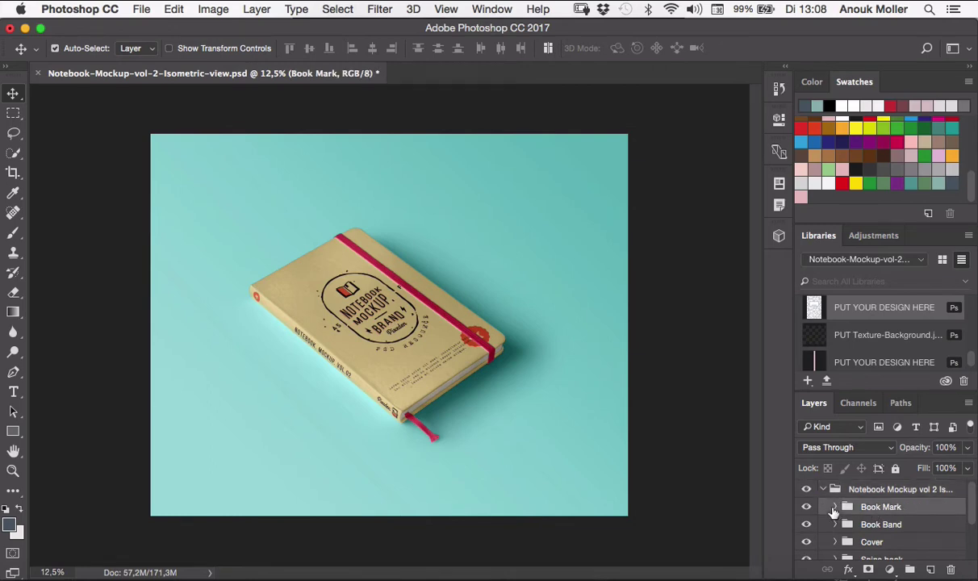
{"action": "left_click", "coordinate": [834, 508]}
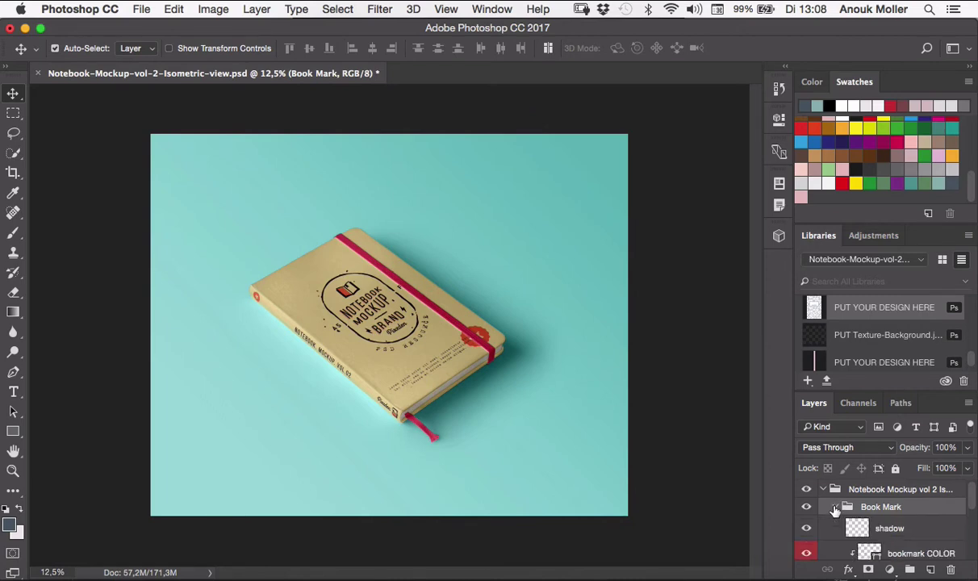
{"action": "scroll", "coordinate": [887, 504], "scroll_direction": "down", "scroll_amount": 3}
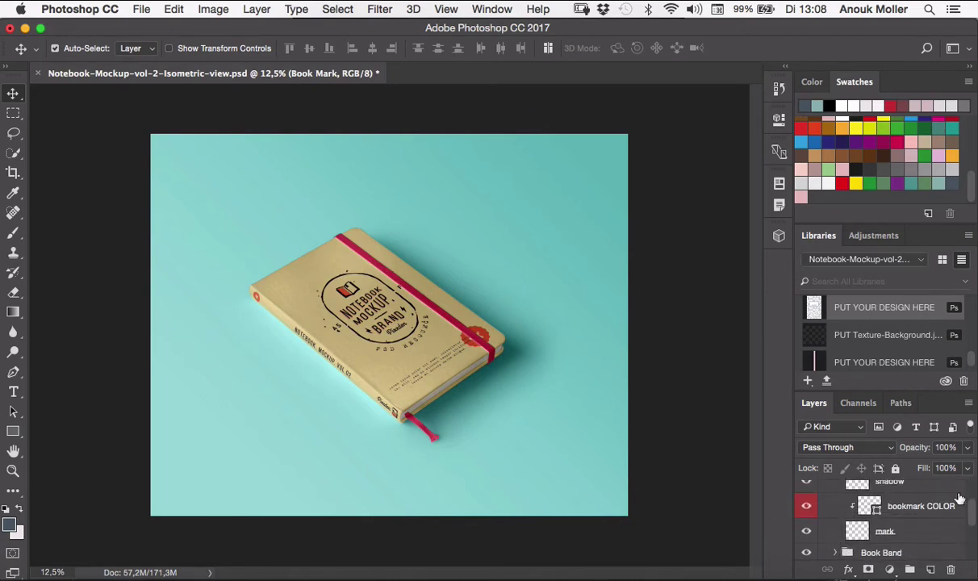
{"action": "double_click", "coordinate": [878, 514]}
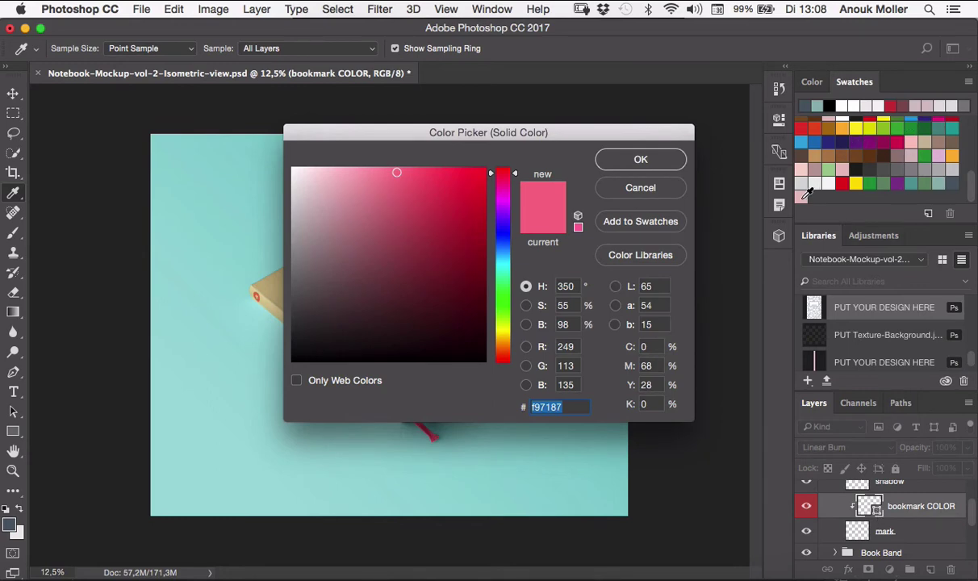
{"action": "left_click", "coordinate": [802, 197]}
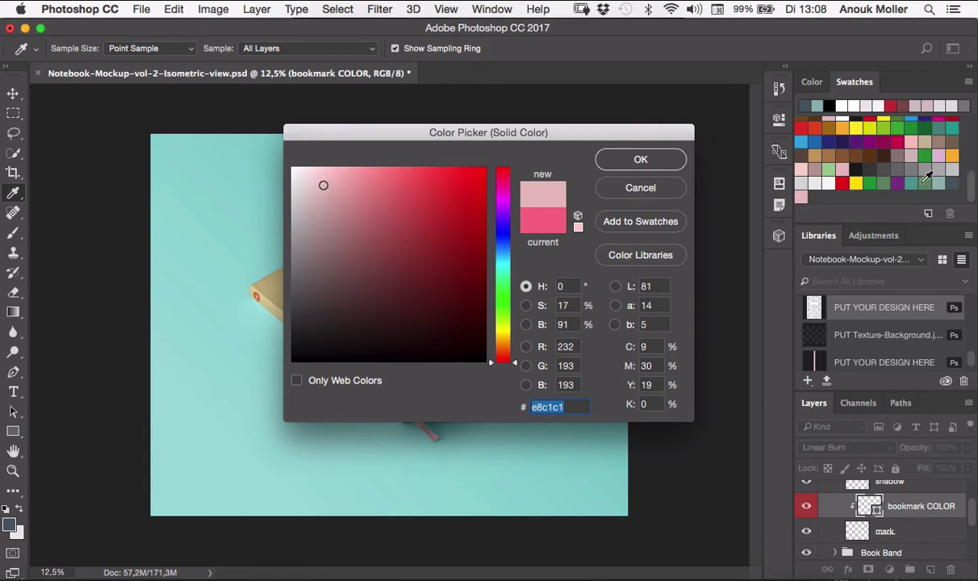
{"action": "left_click", "coordinate": [640, 161]}
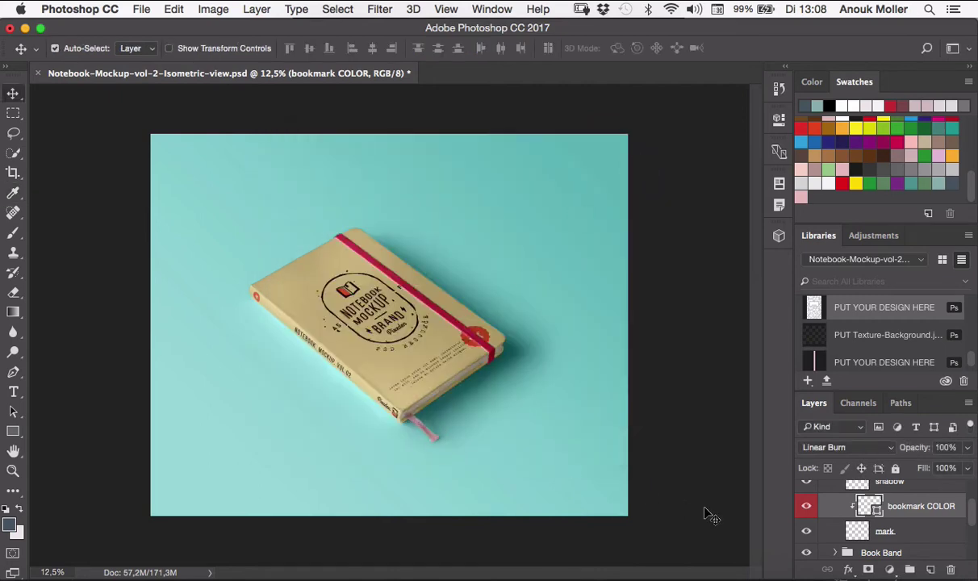
Step: Recolour the COLOR band layer in the Book Band group with the light pink swatch e8c1c1
{"action": "scroll", "coordinate": [835, 531], "scroll_direction": "down", "scroll_amount": 2}
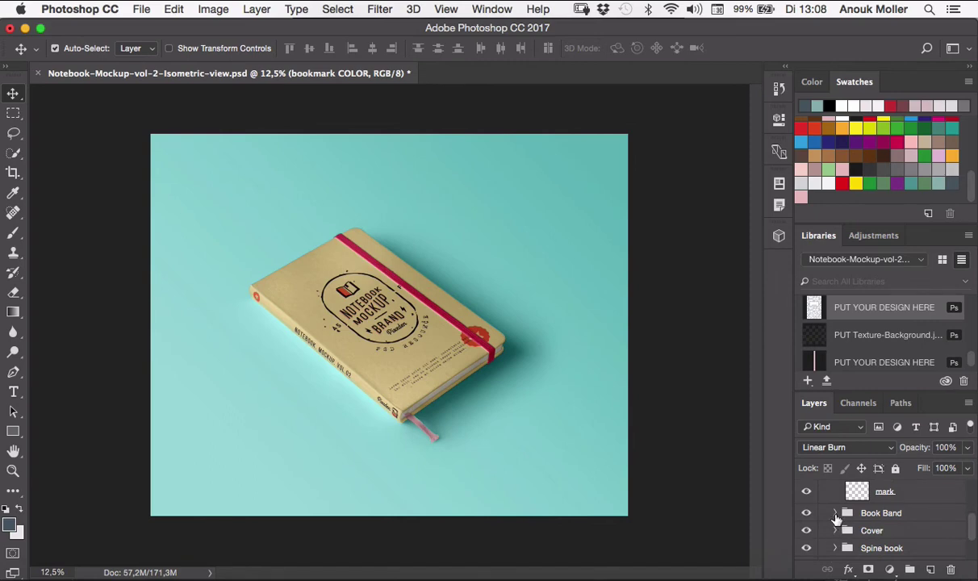
{"action": "left_click", "coordinate": [835, 513]}
{"action": "scroll", "coordinate": [877, 529], "scroll_direction": "down", "scroll_amount": 2}
{"action": "double_click", "coordinate": [876, 526]}
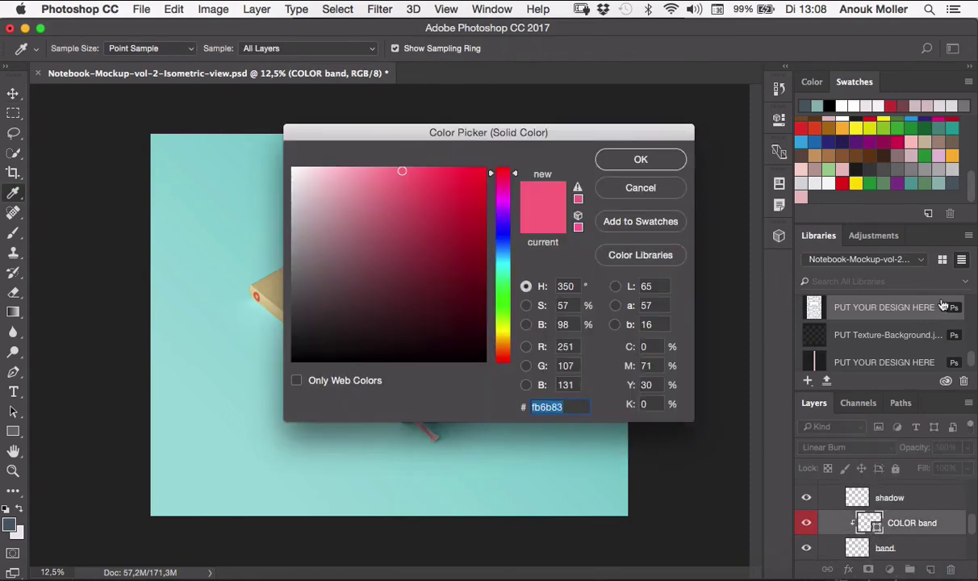
{"action": "left_click", "coordinate": [801, 196]}
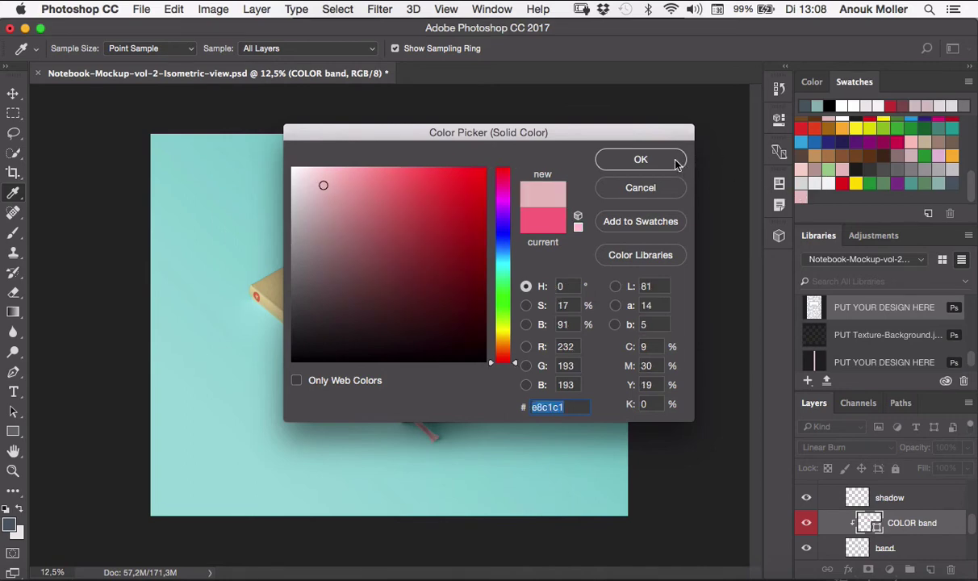
{"action": "left_click", "coordinate": [678, 161]}
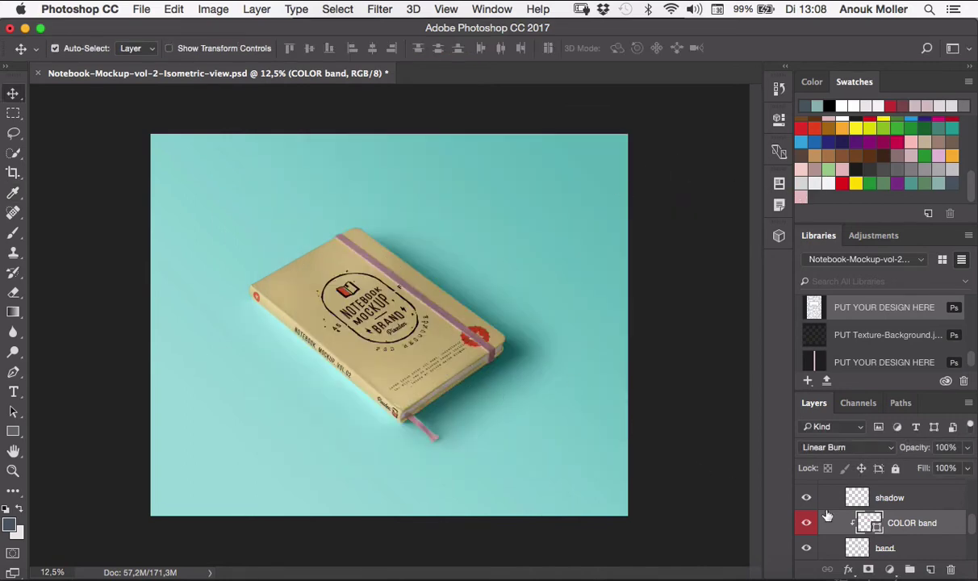
Step: Open the contents of the PUT YOUR DESIGN HERE smart object in the Cover group
{"action": "scroll", "coordinate": [839, 514], "scroll_direction": "down", "scroll_amount": 3}
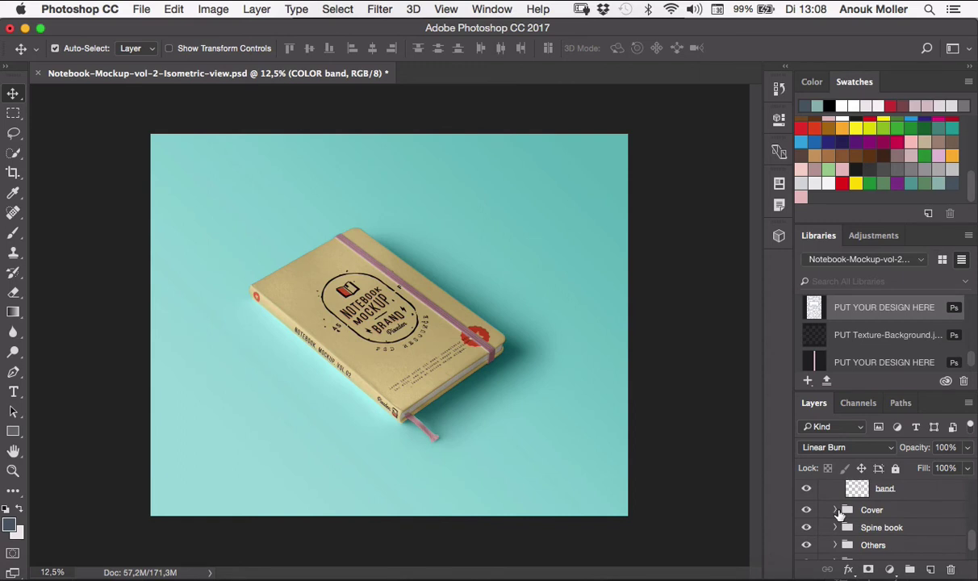
{"action": "left_click", "coordinate": [837, 512]}
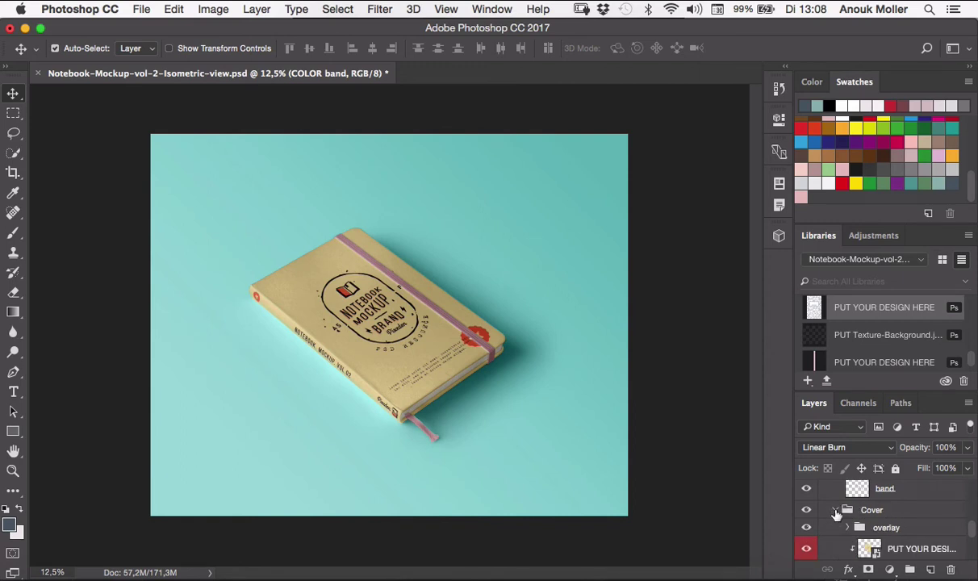
{"action": "scroll", "coordinate": [837, 529], "scroll_direction": "down", "scroll_amount": 3}
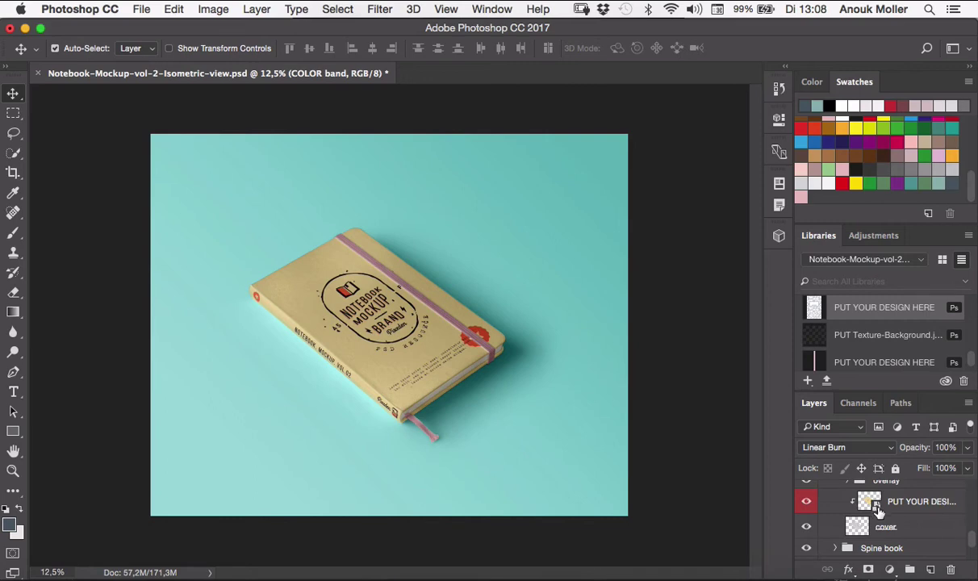
{"action": "left_click", "coordinate": [878, 508]}
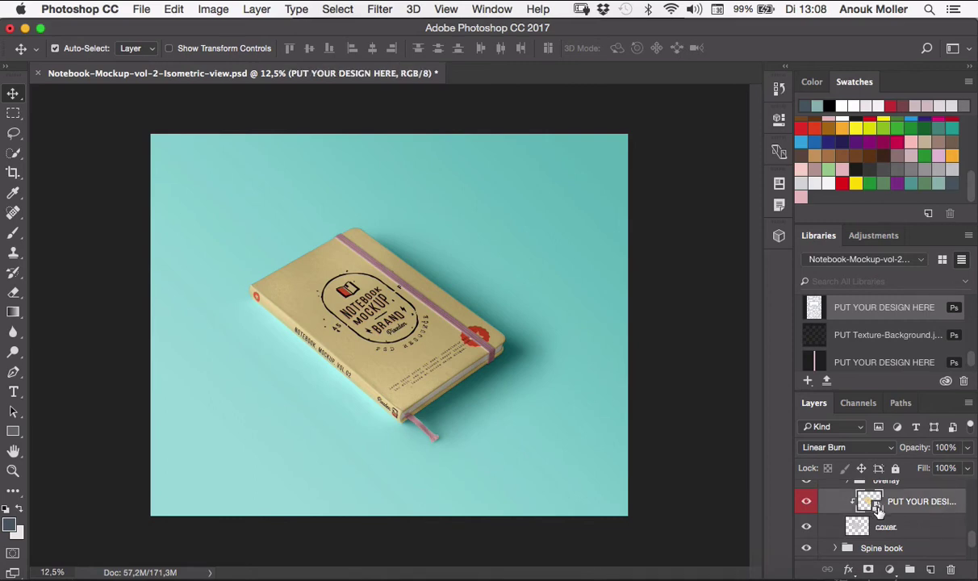
{"action": "double_click", "coordinate": [869, 502]}
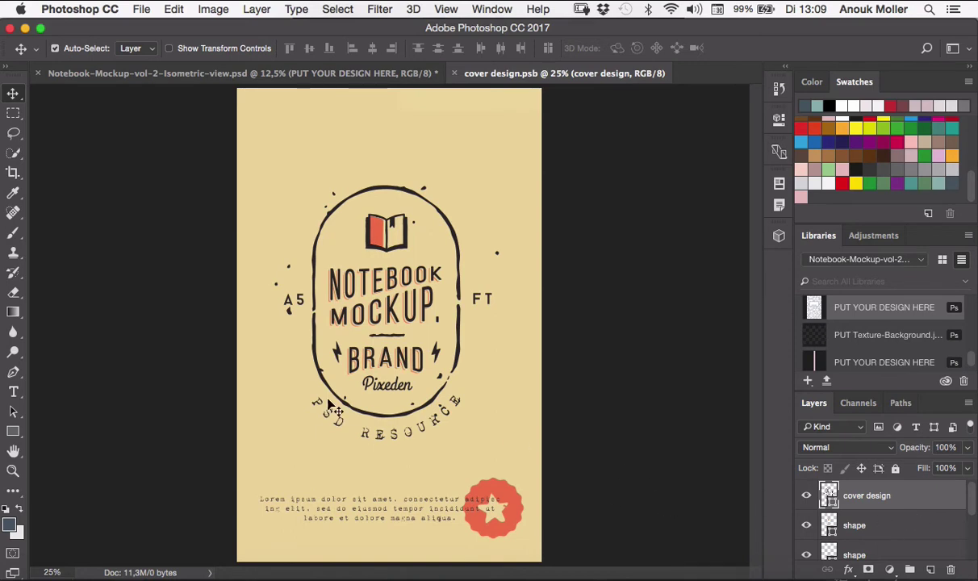
Step: Place Mock-up Notebook-01.eps from the Bureaublad folder as a linked file in cover design.psb, keeping its default size and position
{"action": "left_click", "coordinate": [141, 11]}
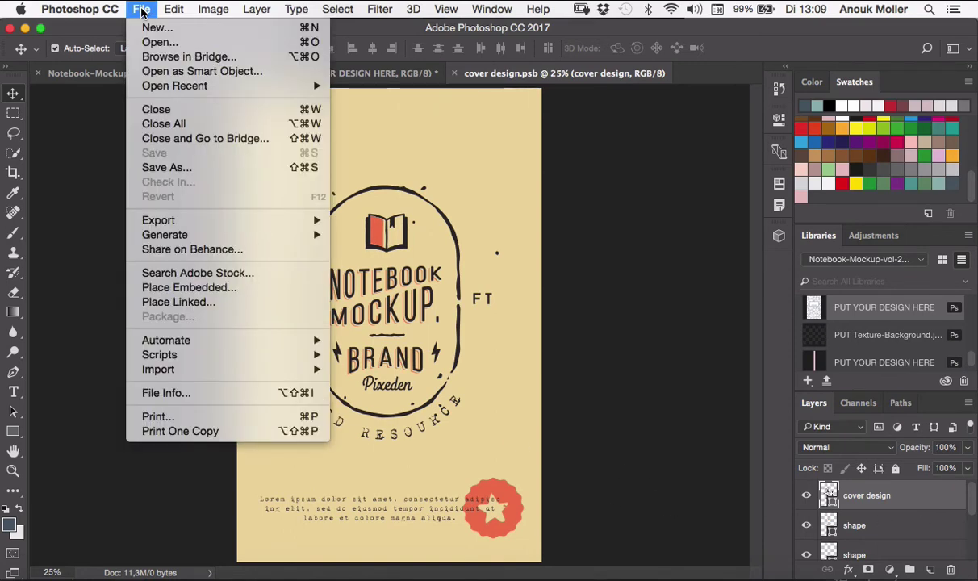
{"action": "left_click", "coordinate": [204, 304]}
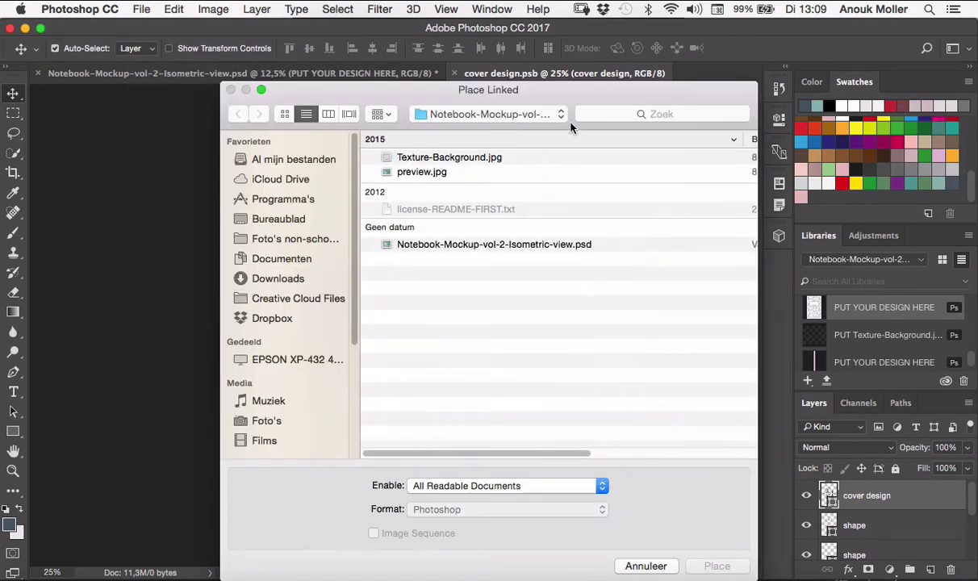
{"action": "left_click", "coordinate": [542, 118]}
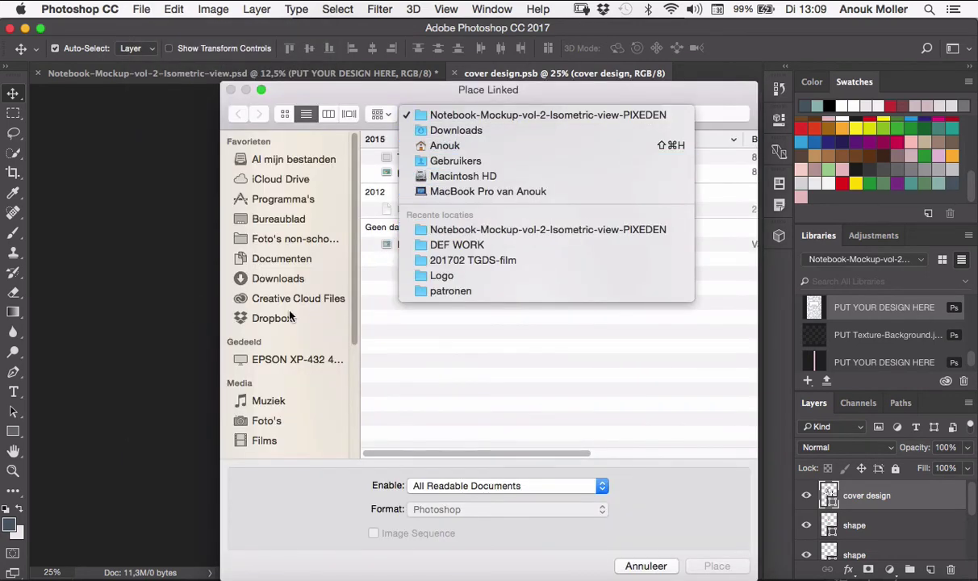
{"action": "left_click", "coordinate": [292, 225]}
{"action": "left_click", "coordinate": [292, 225]}
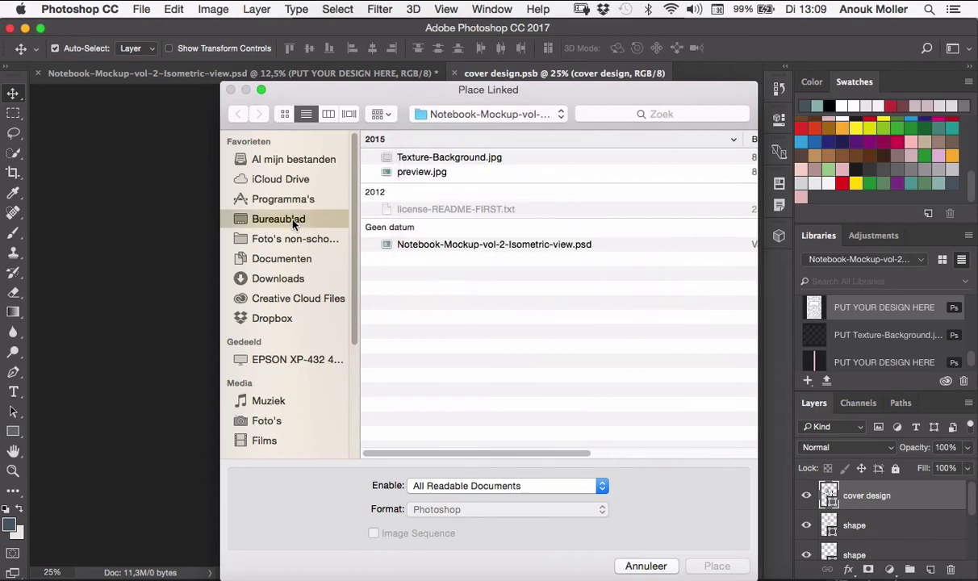
{"action": "scroll", "coordinate": [452, 340], "scroll_direction": "down", "scroll_amount": 1}
{"action": "scroll", "coordinate": [452, 340], "scroll_direction": "down", "scroll_amount": 10}
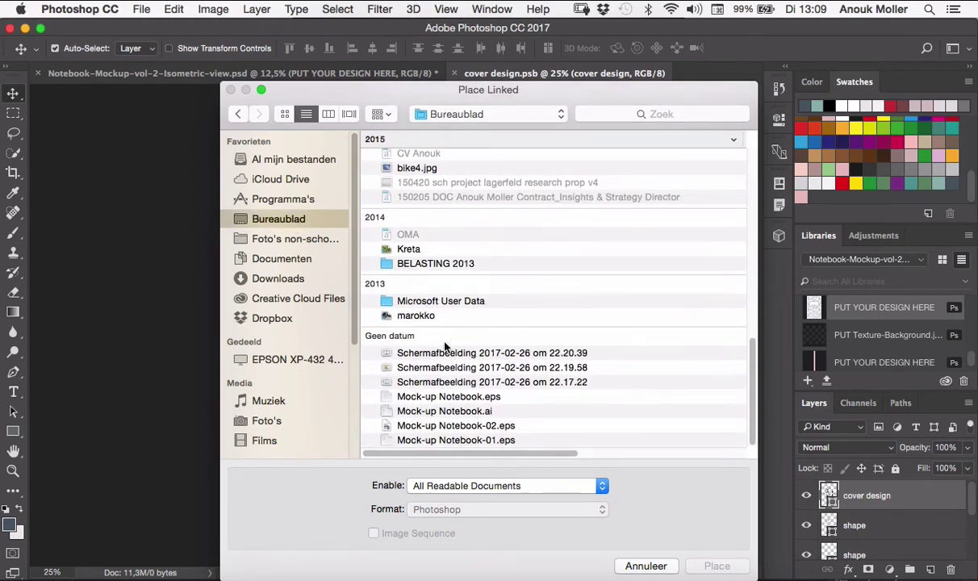
{"action": "left_click", "coordinate": [496, 442]}
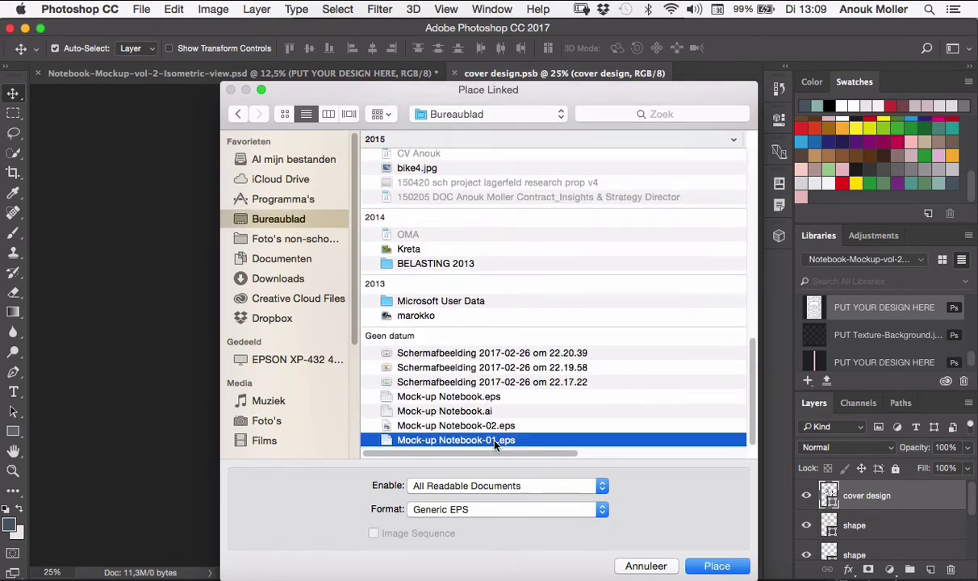
{"action": "left_click", "coordinate": [349, 115]}
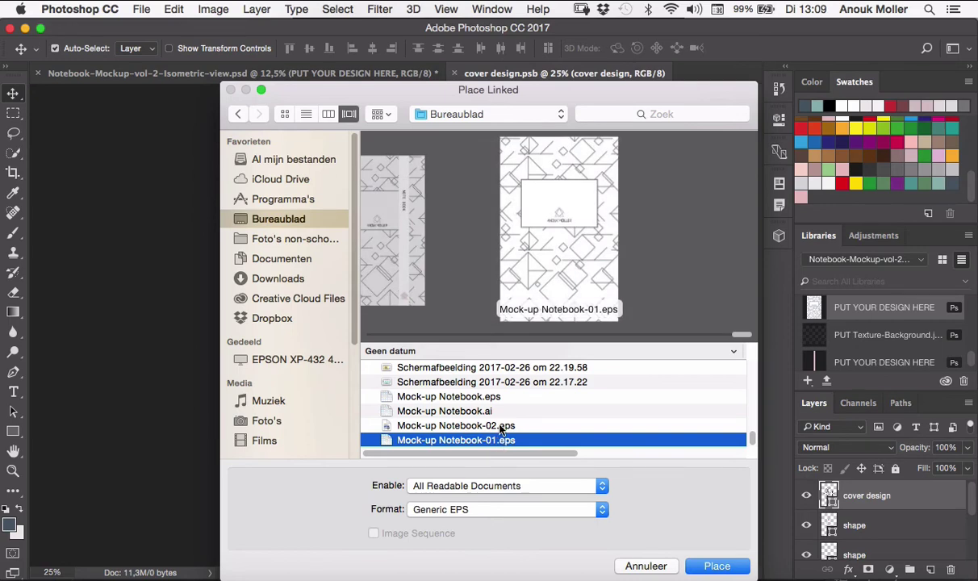
{"action": "left_click", "coordinate": [500, 428]}
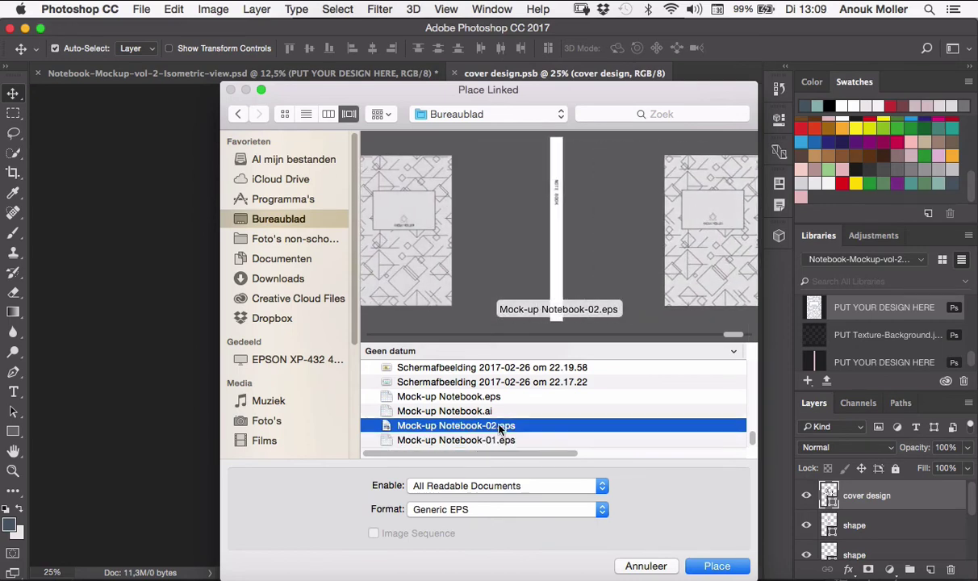
{"action": "left_click", "coordinate": [498, 440]}
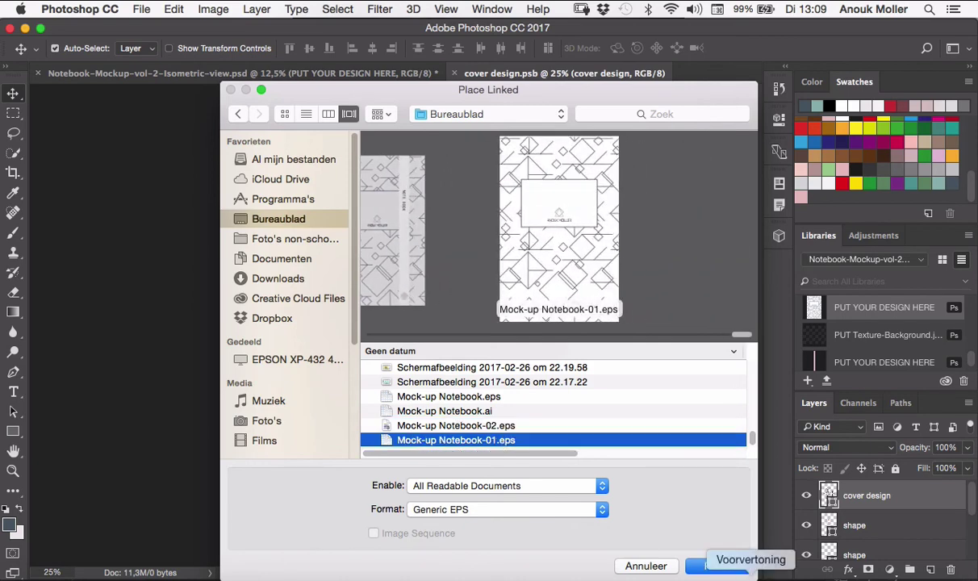
{"action": "left_click", "coordinate": [723, 566]}
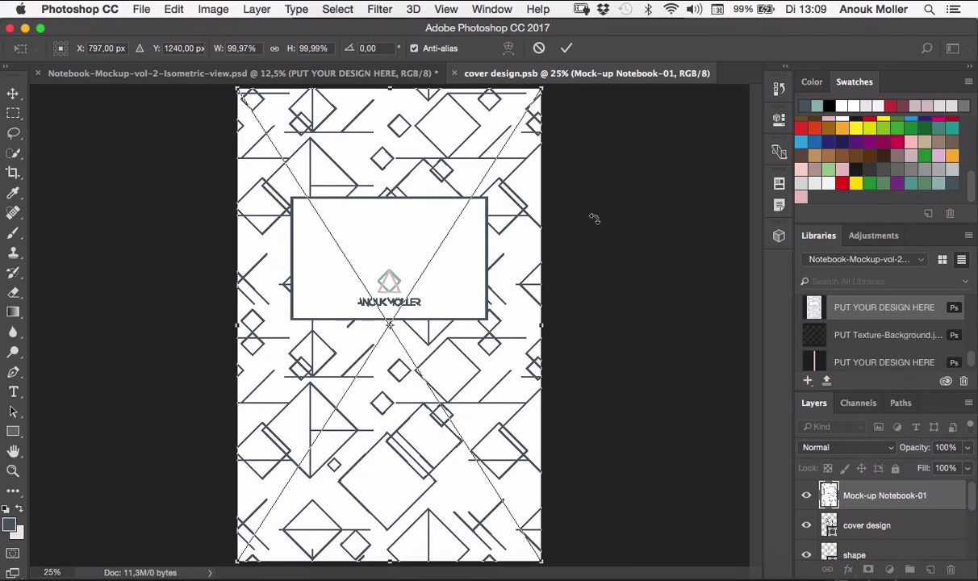
{"action": "left_click", "coordinate": [567, 50]}
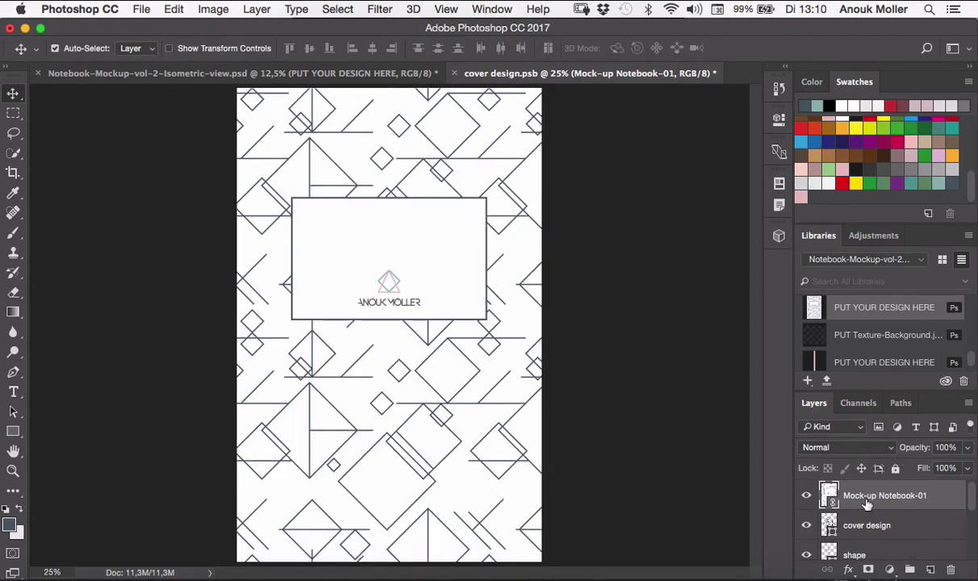
Step: Hide all the original layers beneath the placed Mock-up Notebook-01 artwork, and close cover design.psb with its changes saved
{"action": "left_click", "coordinate": [869, 525]}
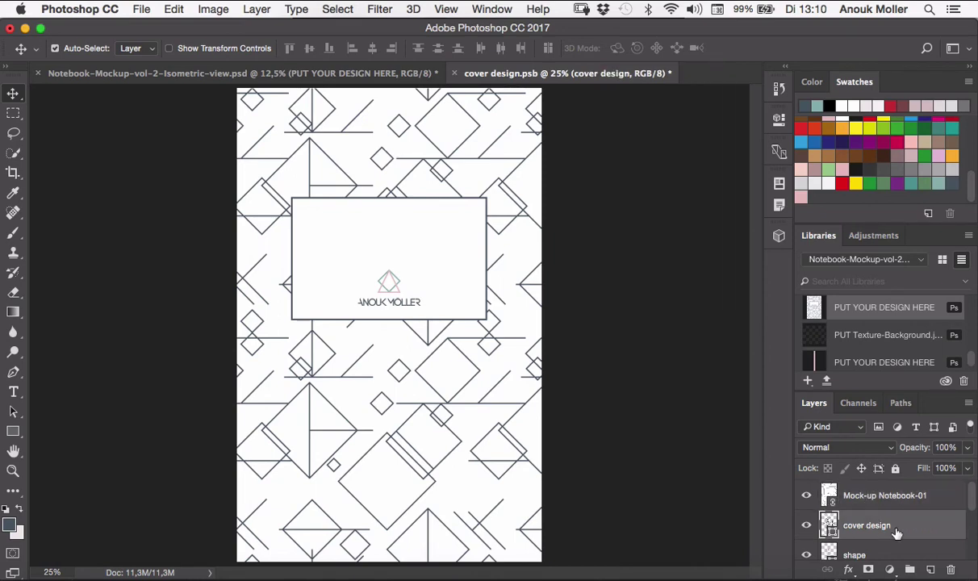
{"action": "scroll", "coordinate": [895, 529], "scroll_direction": "down", "scroll_amount": 3}
{"action": "scroll", "coordinate": [897, 534], "scroll_direction": "up", "scroll_amount": 3}
{"action": "left_click", "coordinate": [807, 525]}
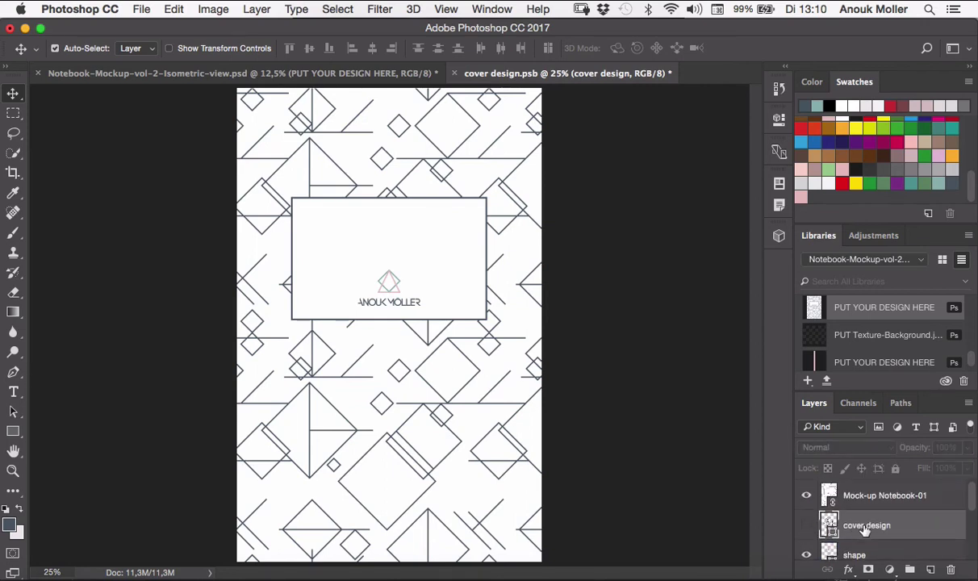
{"action": "scroll", "coordinate": [805, 543], "scroll_direction": "down", "scroll_amount": 2}
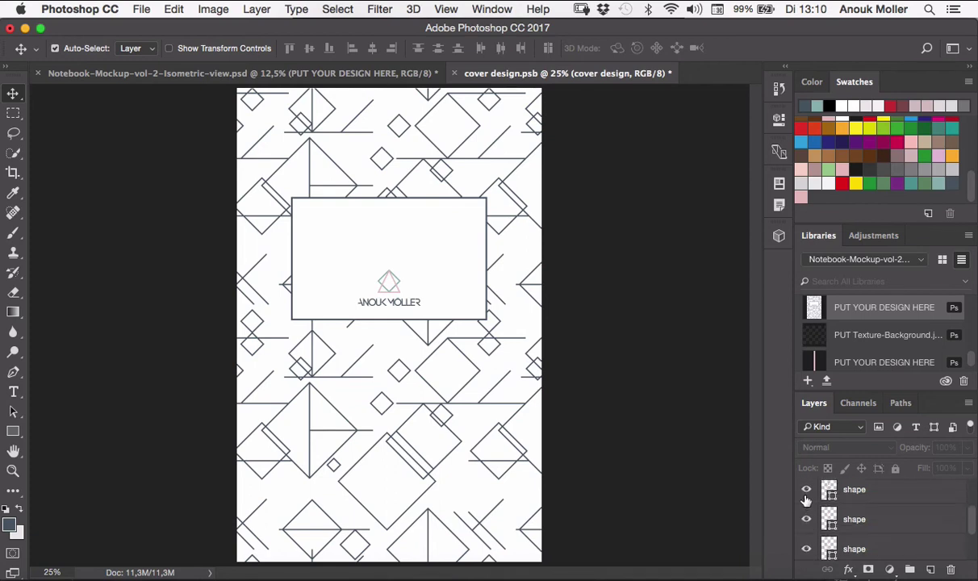
{"action": "left_click_drag", "start_coordinate": [806, 490], "coordinate": [811, 561]}
{"action": "scroll", "coordinate": [811, 557], "scroll_direction": "down", "scroll_amount": 2}
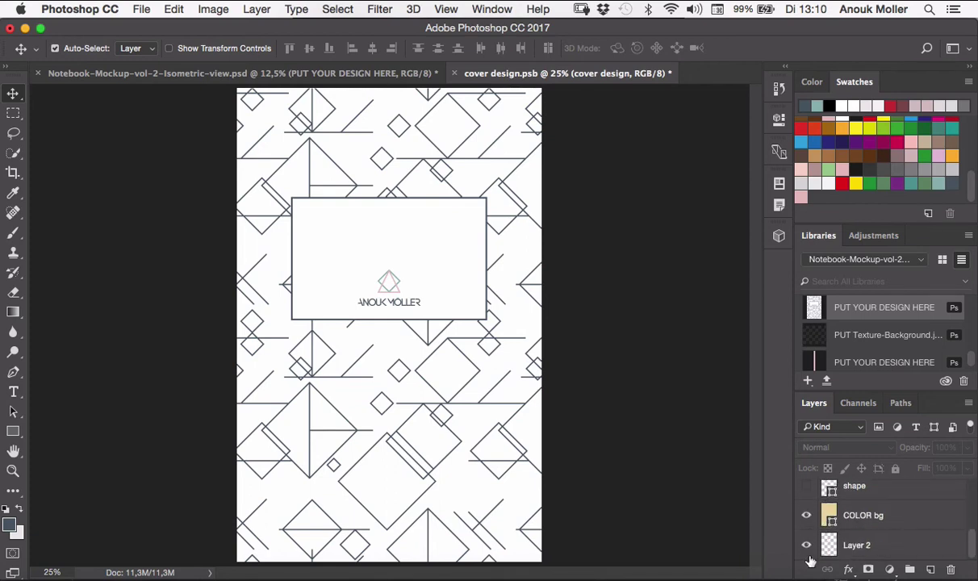
{"action": "left_click", "coordinate": [716, 526]}
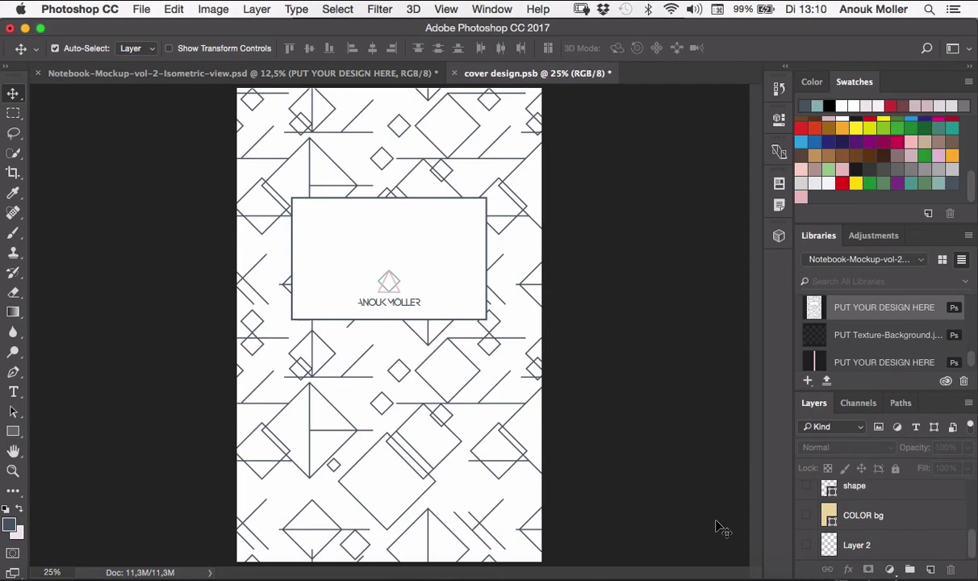
{"action": "left_click", "coordinate": [454, 74]}
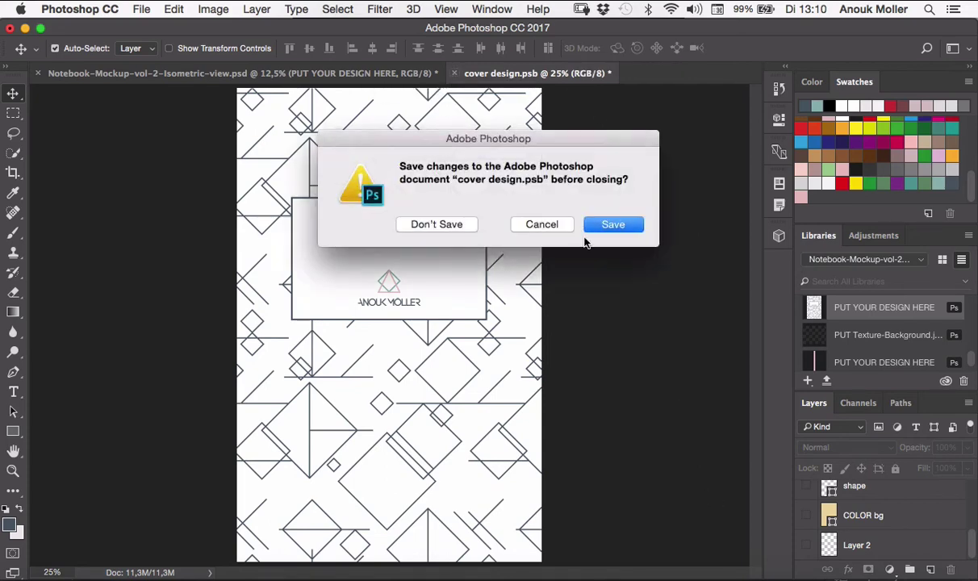
{"action": "left_click", "coordinate": [612, 228]}
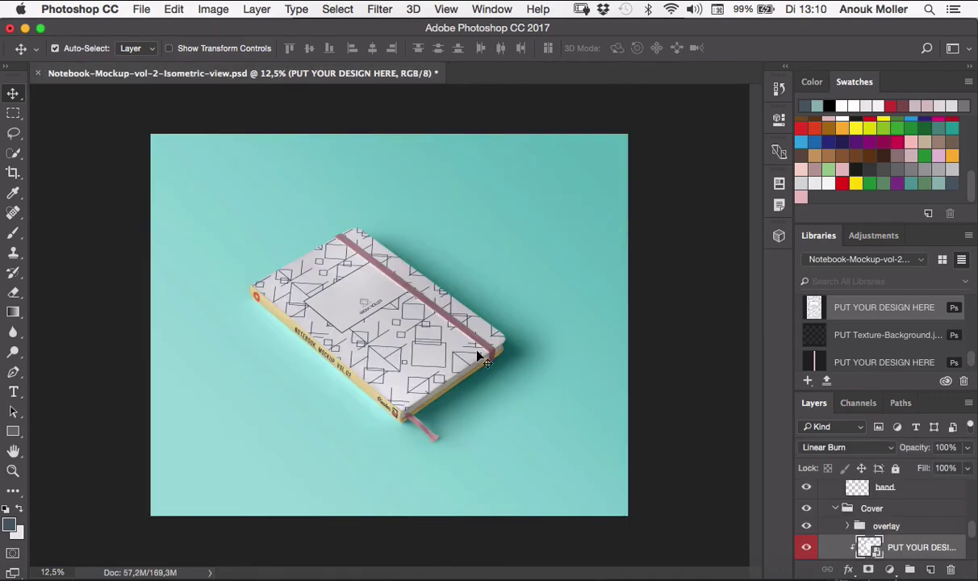
Step: Open the contents of the PUT YOUR DESIGN HERE smart object in the Spine book group
{"action": "scroll", "coordinate": [884, 523], "scroll_direction": "down", "scroll_amount": 3}
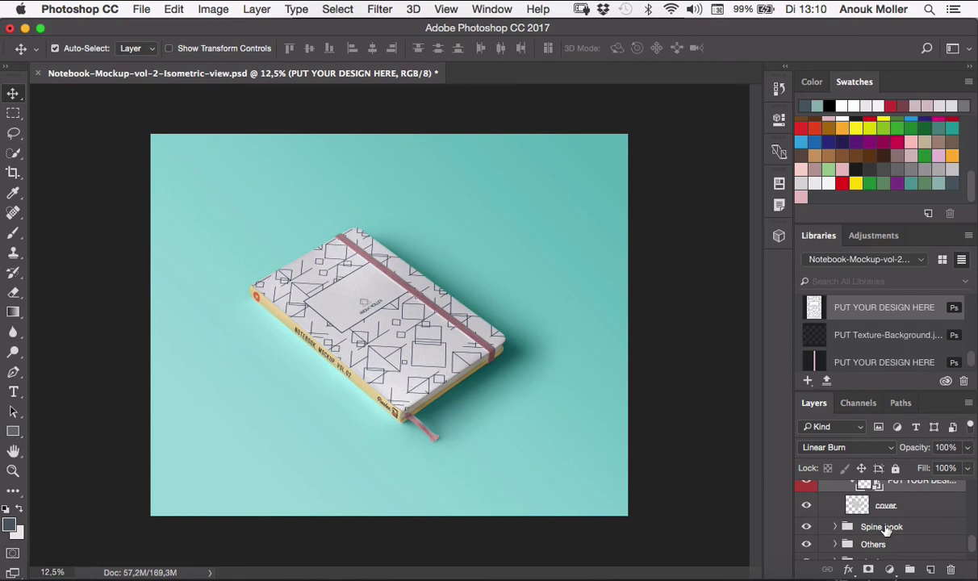
{"action": "left_click", "coordinate": [835, 526]}
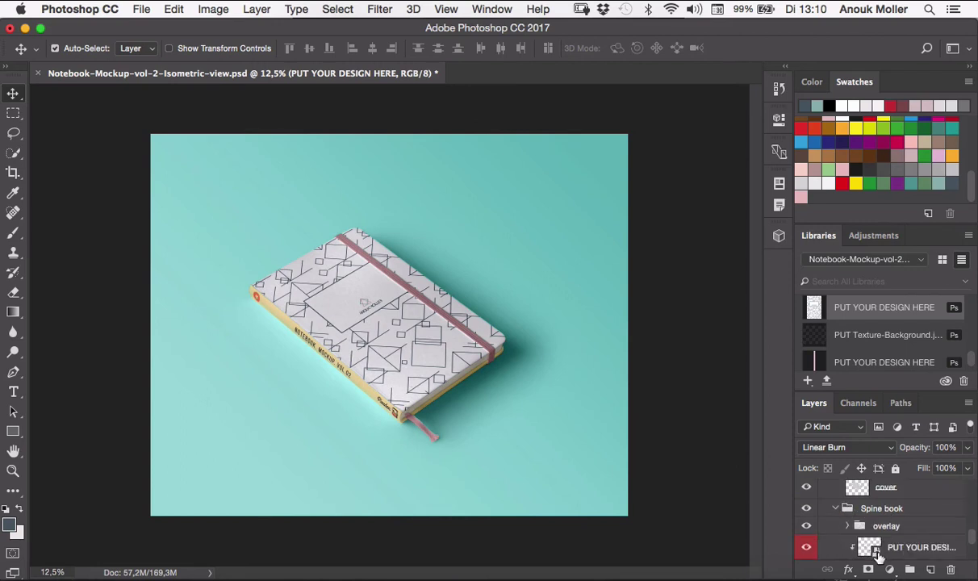
{"action": "scroll", "coordinate": [888, 537], "scroll_direction": "down", "scroll_amount": 3}
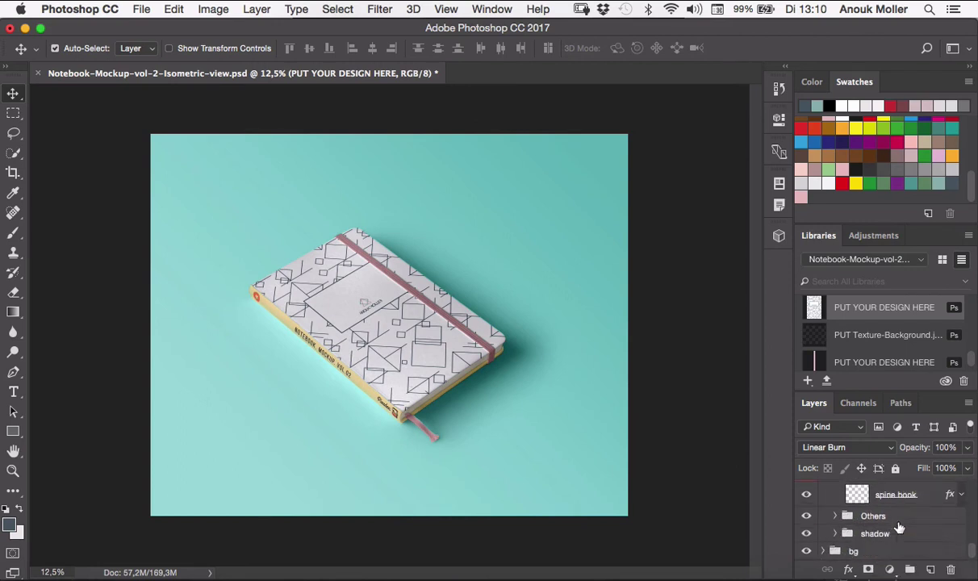
{"action": "scroll", "coordinate": [899, 527], "scroll_direction": "up", "scroll_amount": 2}
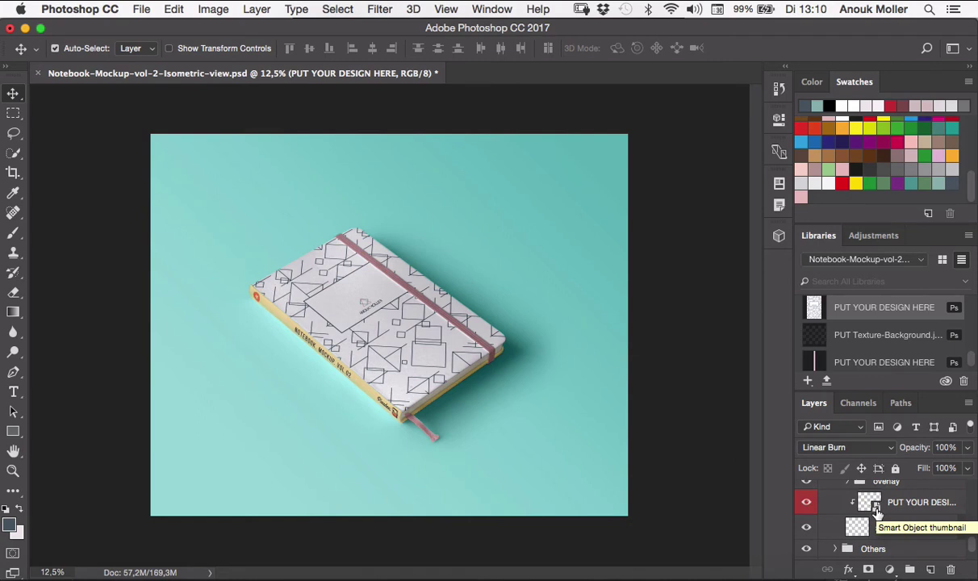
{"action": "double_click", "coordinate": [872, 507]}
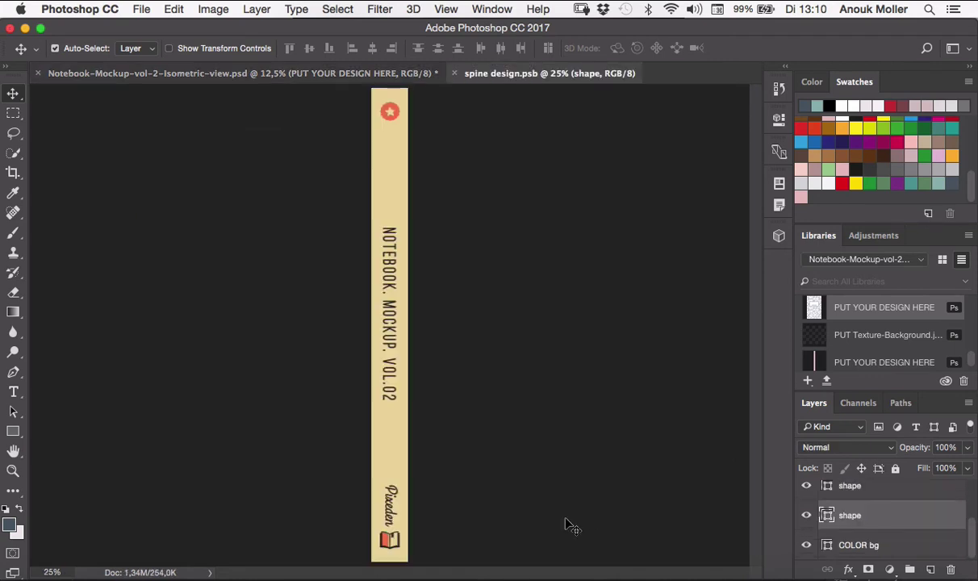
Step: Place Mock-up Notebook-02.eps from the Bureaublad folder as a linked file above the topmost shape layer in spine design.psb
{"action": "scroll", "coordinate": [866, 501], "scroll_direction": "up", "scroll_amount": 1}
{"action": "left_click", "coordinate": [871, 498]}
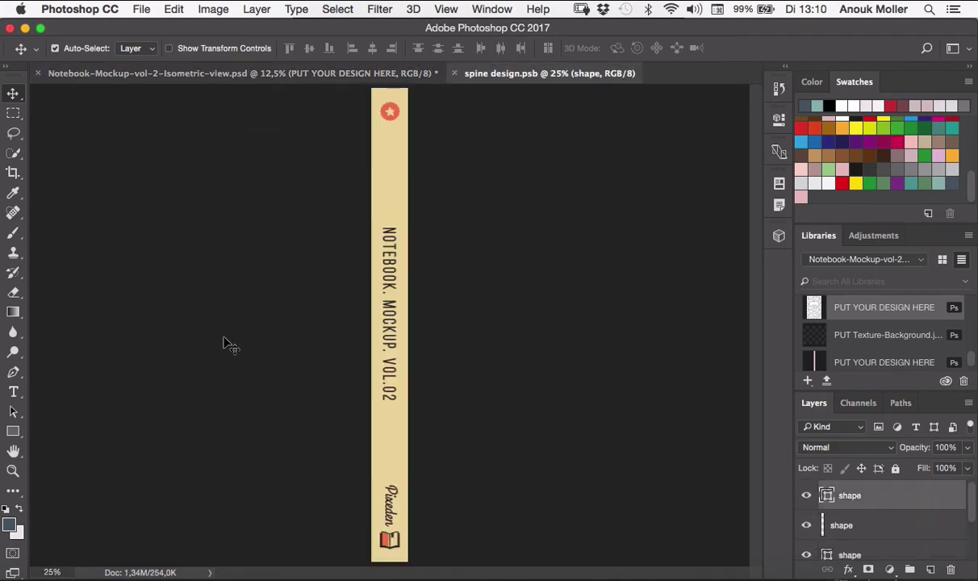
{"action": "left_click", "coordinate": [141, 8]}
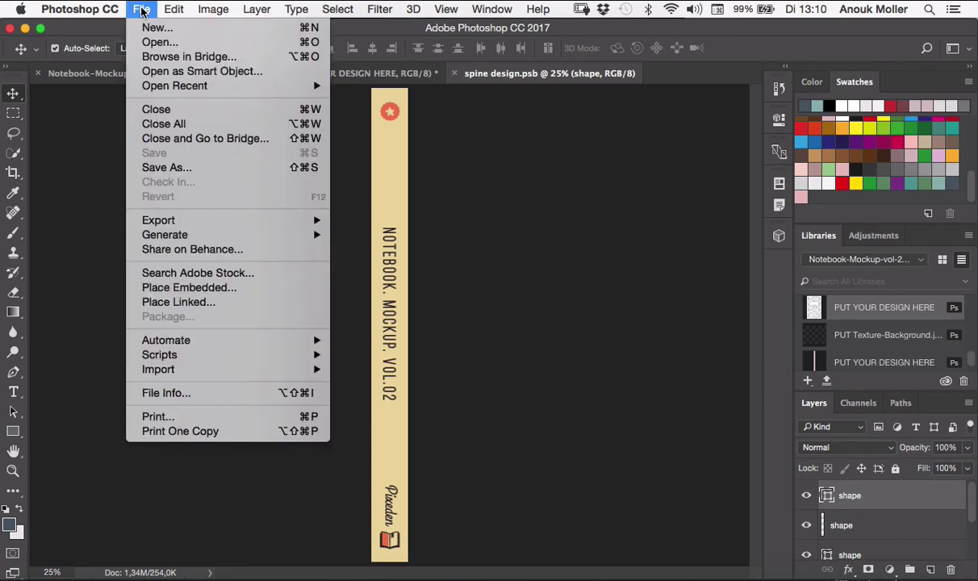
{"action": "left_click", "coordinate": [203, 303]}
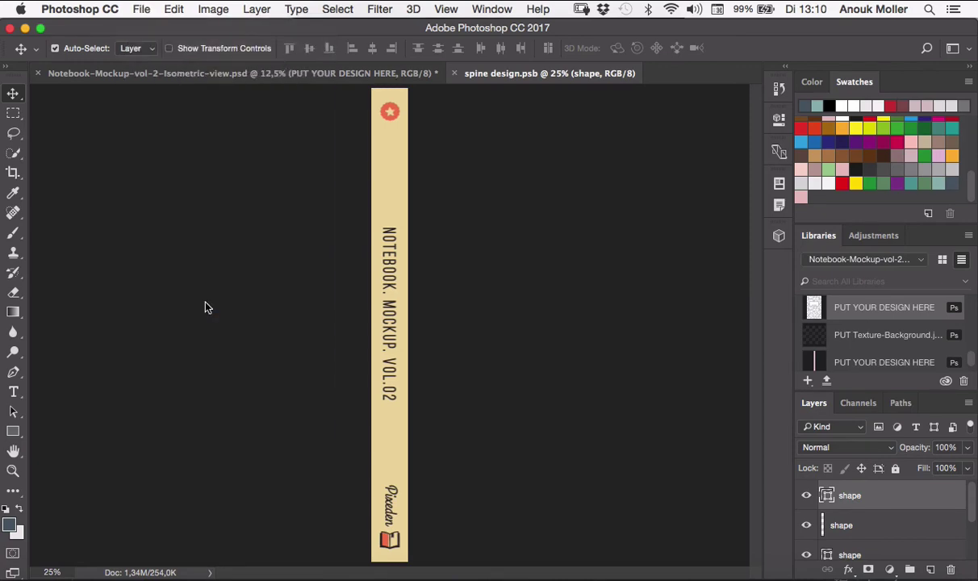
{"action": "scroll", "coordinate": [474, 401], "scroll_direction": "down", "scroll_amount": 2}
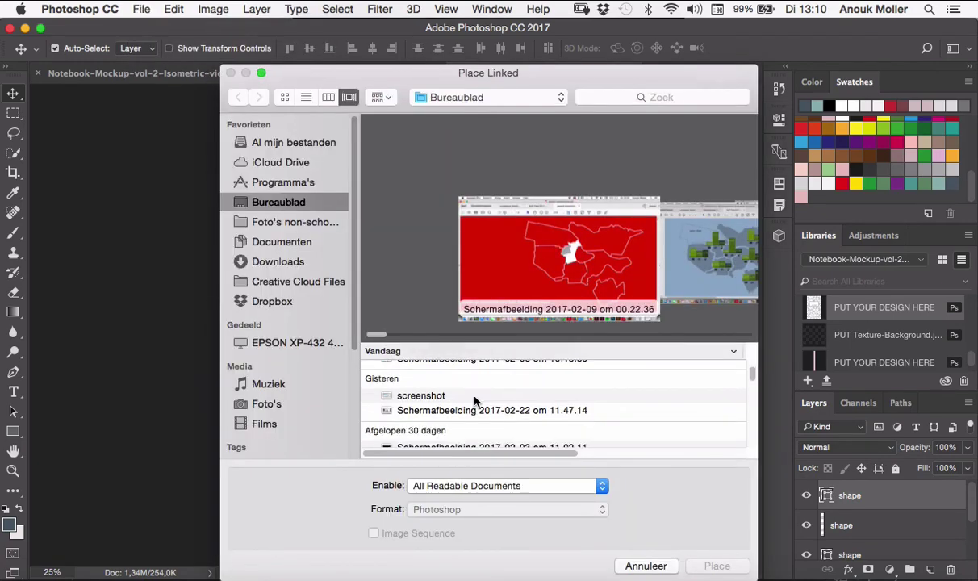
{"action": "scroll", "coordinate": [475, 402], "scroll_direction": "down", "scroll_amount": 5}
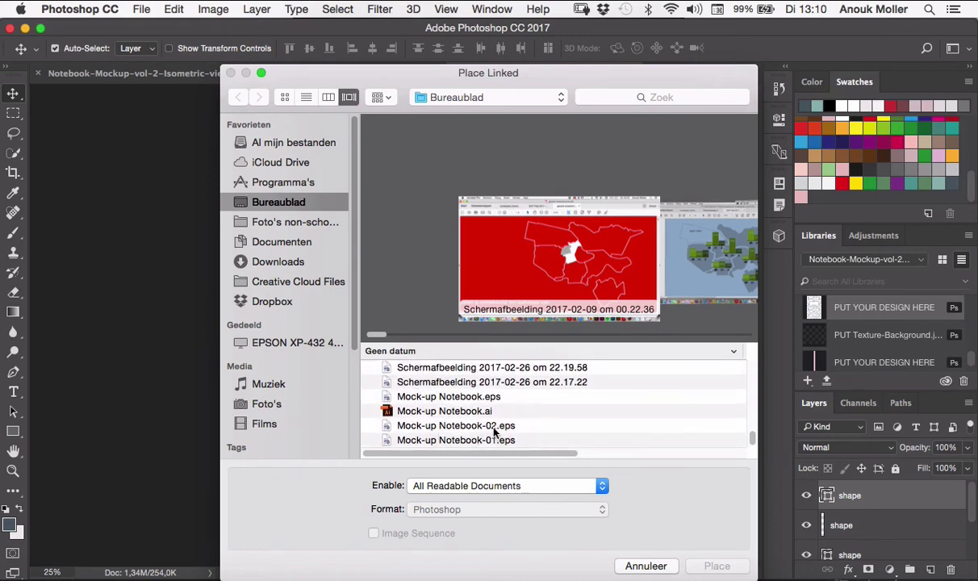
{"action": "left_click", "coordinate": [494, 427]}
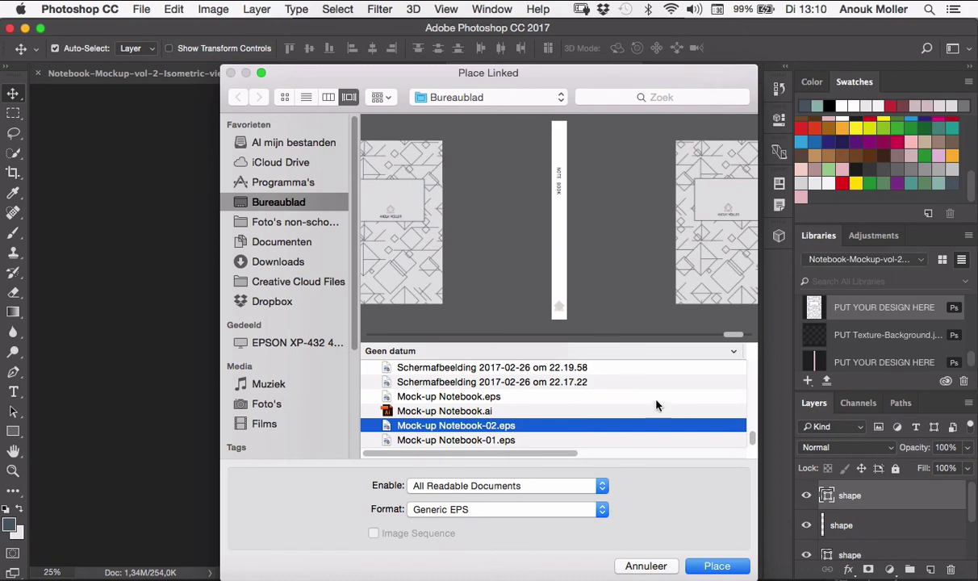
{"action": "left_click", "coordinate": [721, 569]}
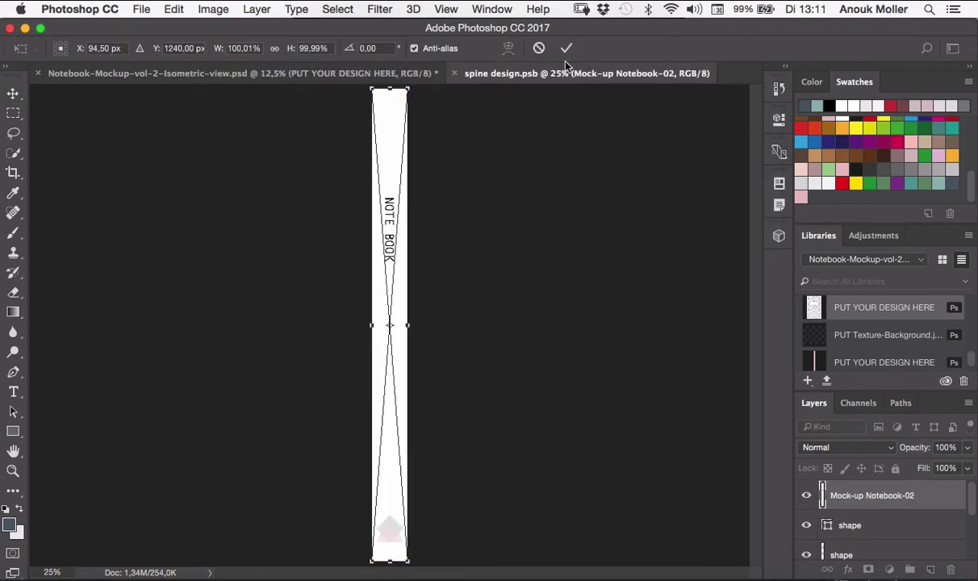
{"action": "left_click", "coordinate": [567, 47]}
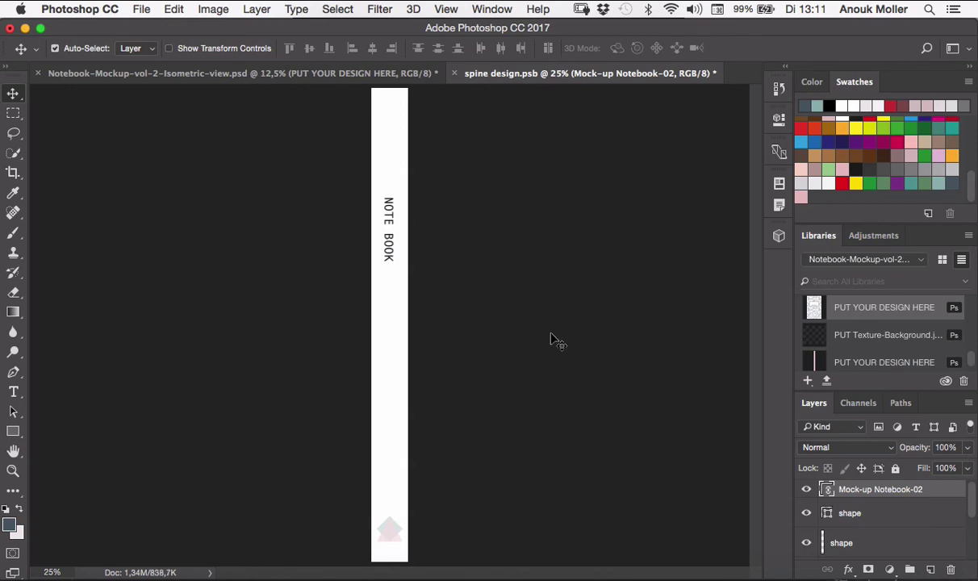
Step: Hide all the shape layers beneath the placed Mock-up Notebook-02 artwork, and close spine design.psb with its changes saved
{"action": "left_click", "coordinate": [806, 514]}
{"action": "scroll", "coordinate": [806, 550], "scroll_direction": "down", "scroll_amount": 1}
{"action": "left_click", "coordinate": [806, 521]}
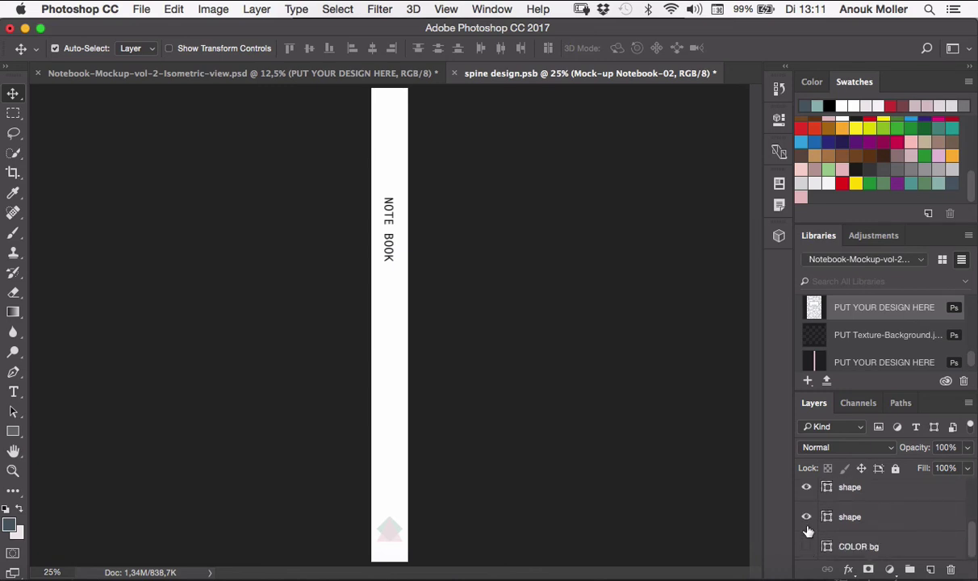
{"action": "left_click", "coordinate": [806, 488]}
{"action": "left_click", "coordinate": [807, 487]}
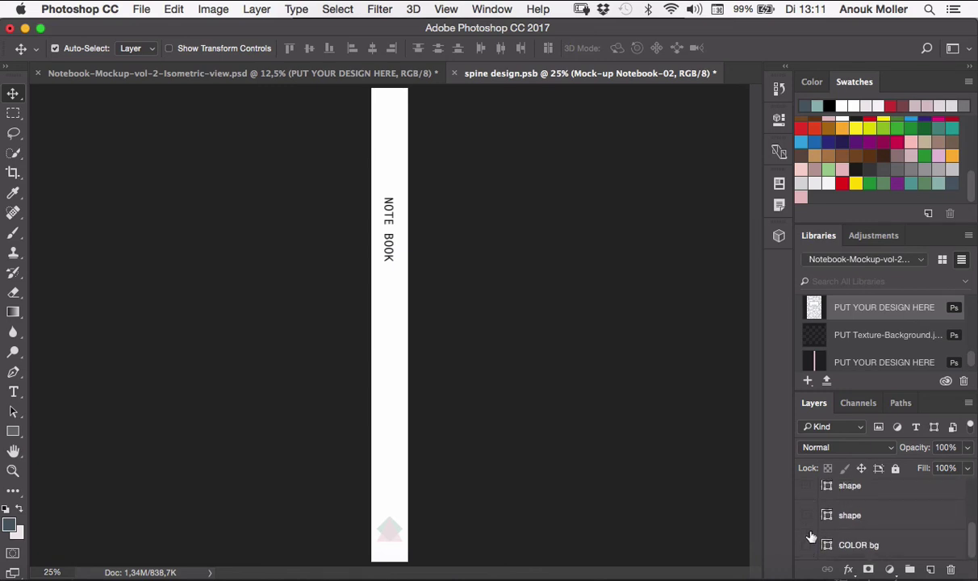
{"action": "scroll", "coordinate": [810, 535], "scroll_direction": "up", "scroll_amount": 1}
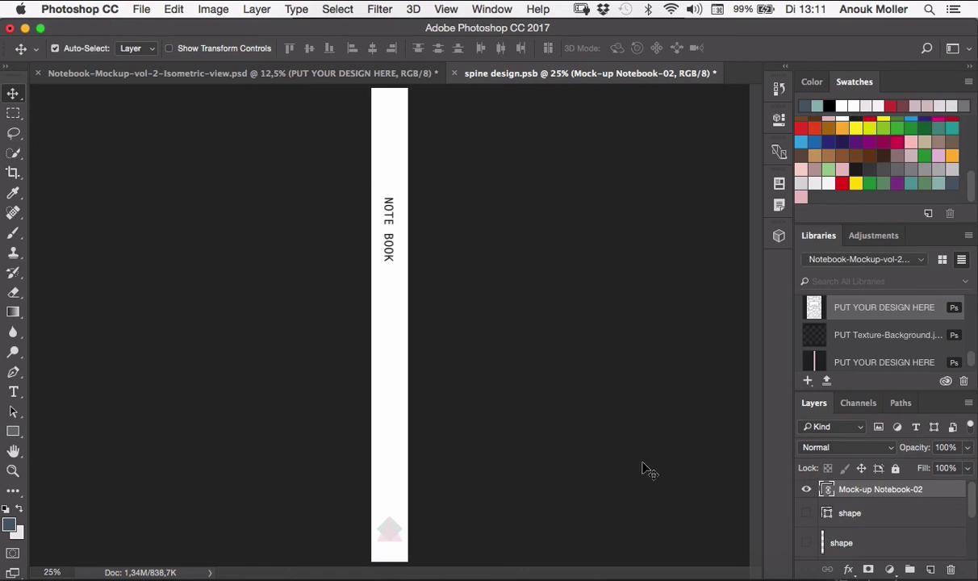
{"action": "left_click", "coordinate": [456, 74]}
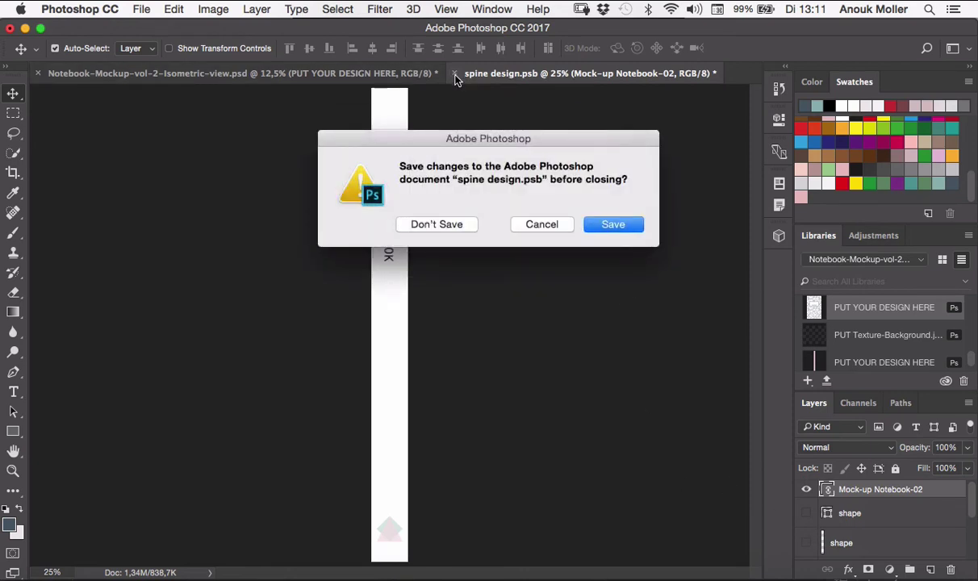
{"action": "left_click", "coordinate": [629, 224]}
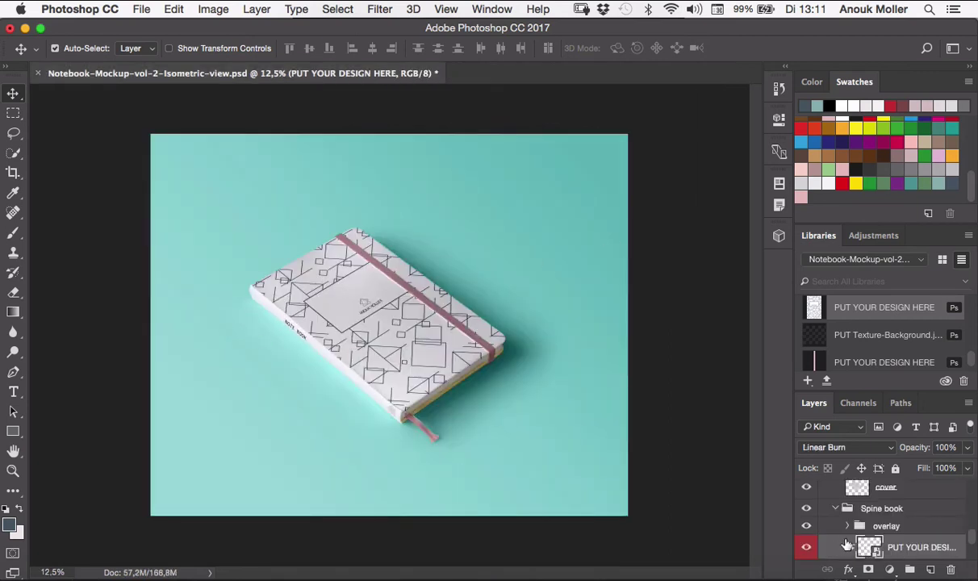
Step: Recolour the Color Back book layer in the Others group to white, ffffff
{"action": "scroll", "coordinate": [864, 533], "scroll_direction": "down", "scroll_amount": 3}
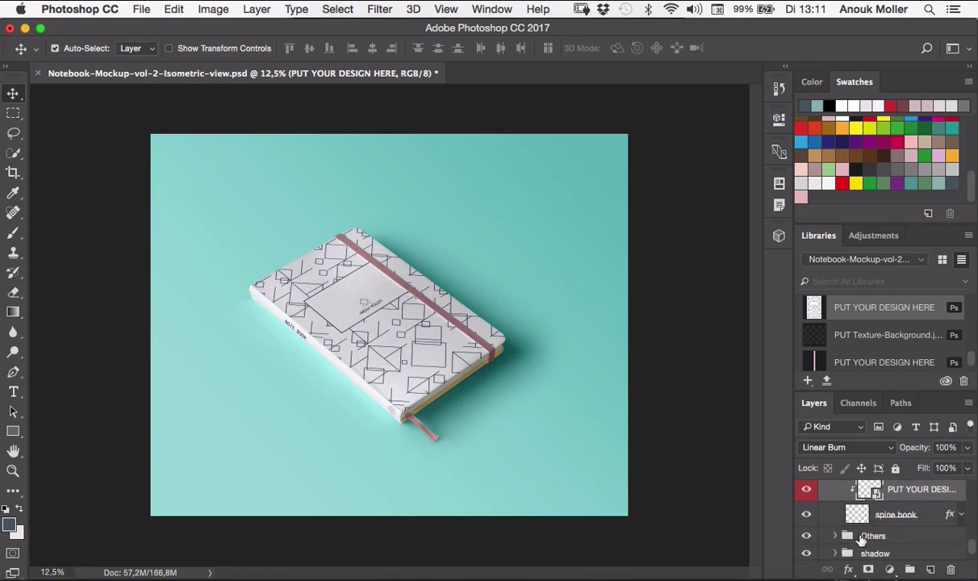
{"action": "left_click", "coordinate": [833, 538]}
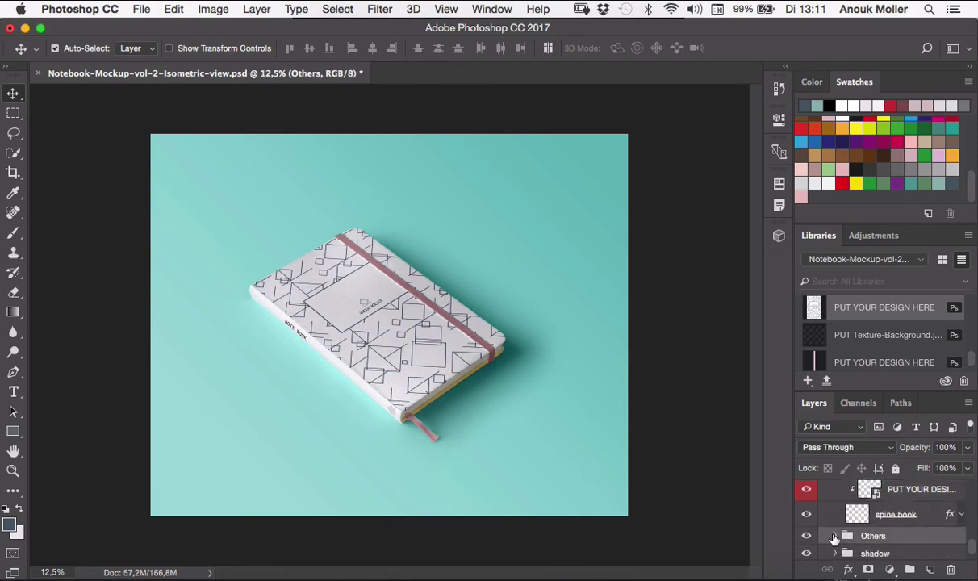
{"action": "left_click", "coordinate": [834, 538]}
{"action": "scroll", "coordinate": [835, 538], "scroll_direction": "down", "scroll_amount": 1}
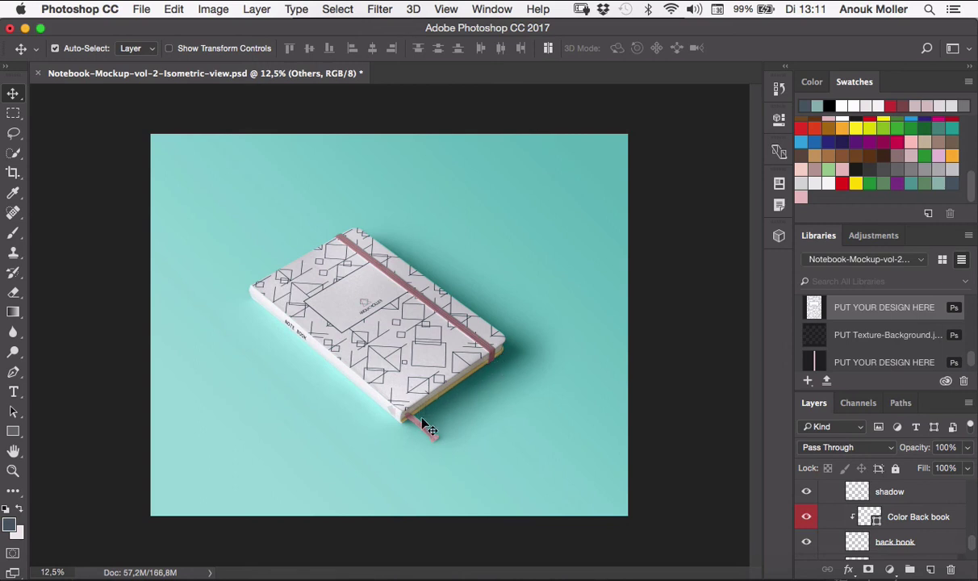
{"action": "left_click", "coordinate": [878, 520]}
{"action": "double_click", "coordinate": [877, 520]}
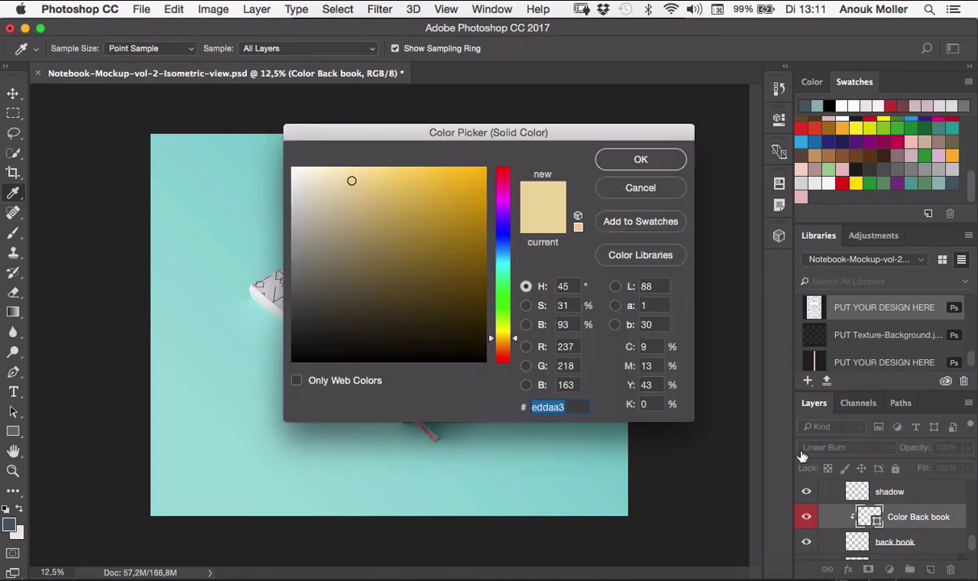
{"action": "scroll", "coordinate": [849, 127], "scroll_direction": "up", "scroll_amount": 5}
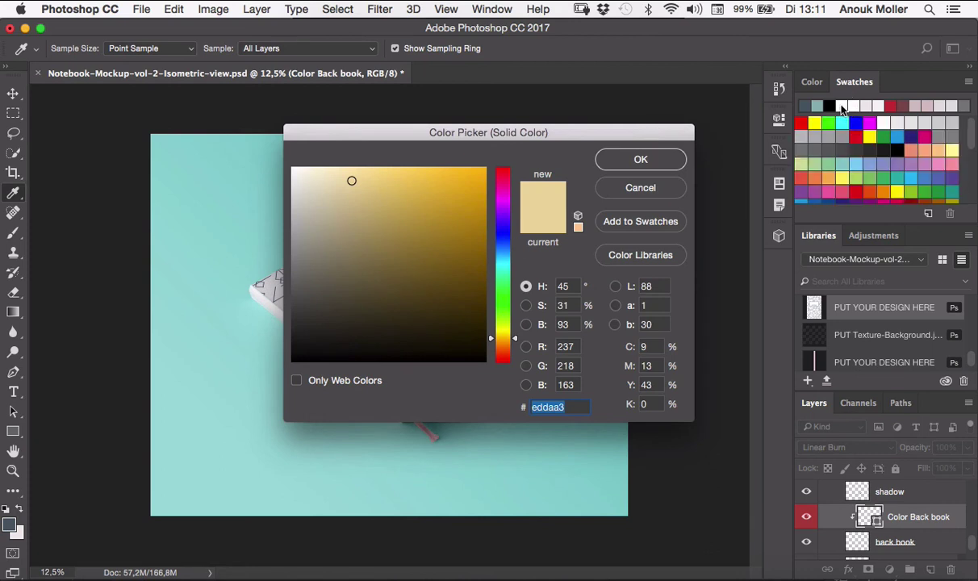
{"action": "left_click", "coordinate": [842, 106]}
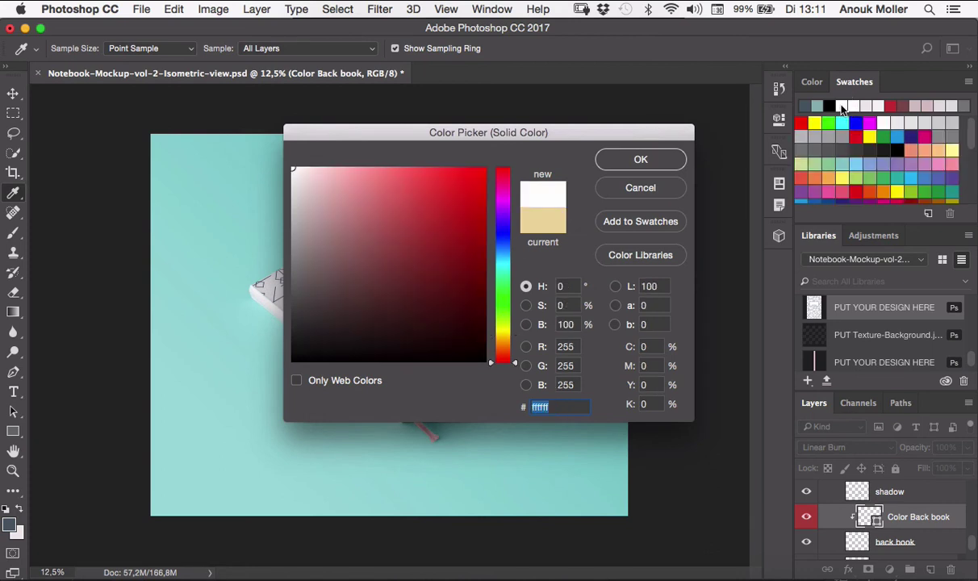
{"action": "left_click", "coordinate": [677, 159]}
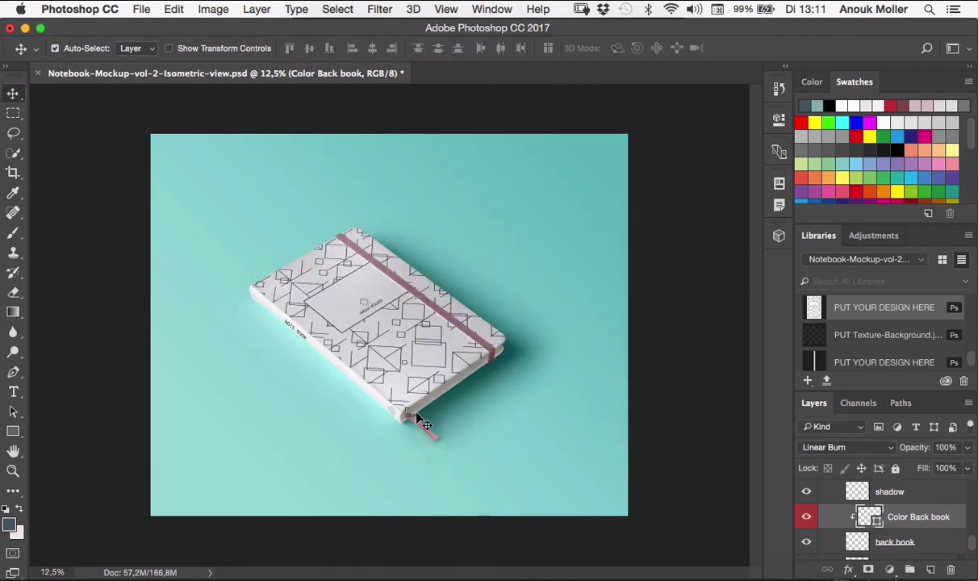
Step: Expand the bg group, view the contents of its PUT Texture-Background smart object, and close Texture-Background.psb without editing it
{"action": "scroll", "coordinate": [817, 525], "scroll_direction": "down", "scroll_amount": 3}
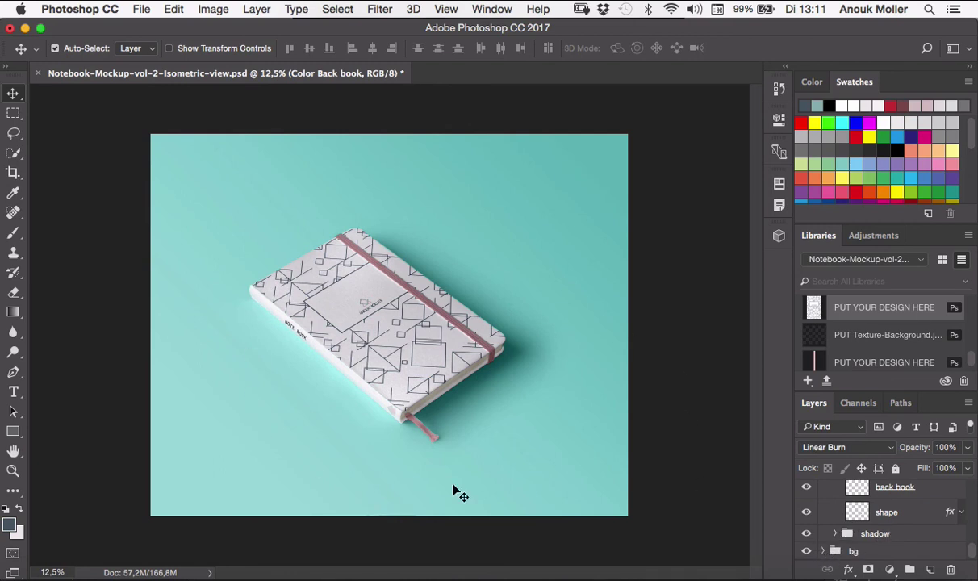
{"action": "left_click", "coordinate": [833, 551]}
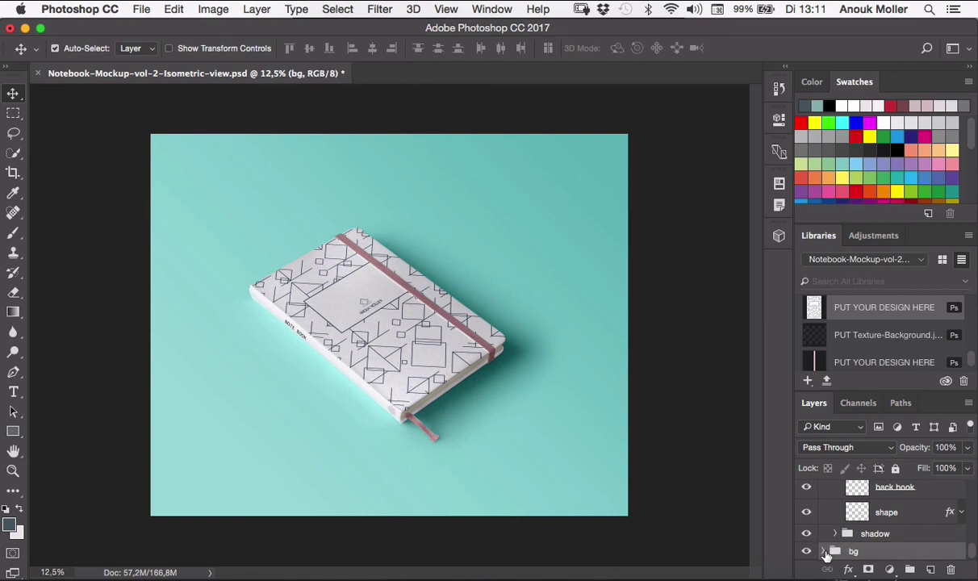
{"action": "left_click", "coordinate": [823, 551]}
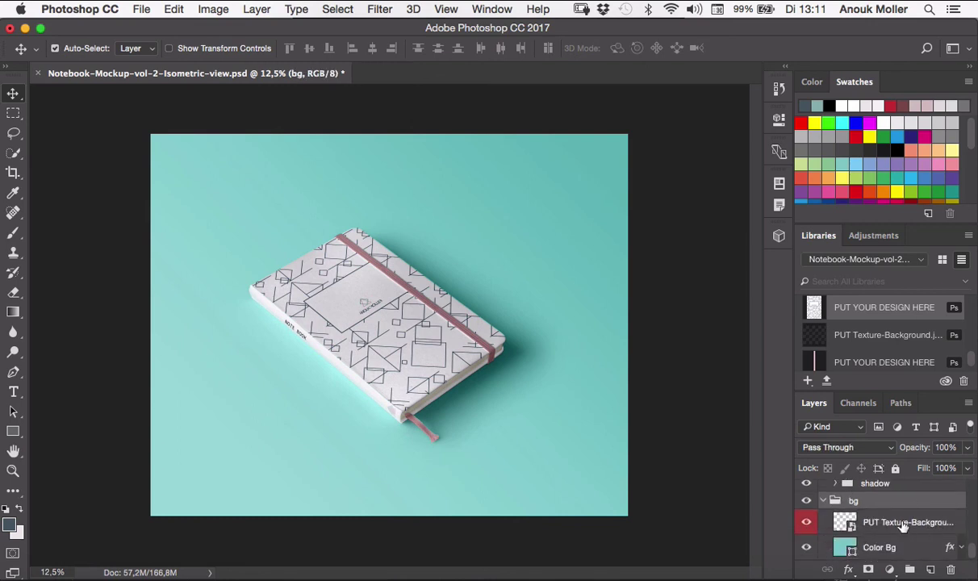
{"action": "double_click", "coordinate": [851, 526]}
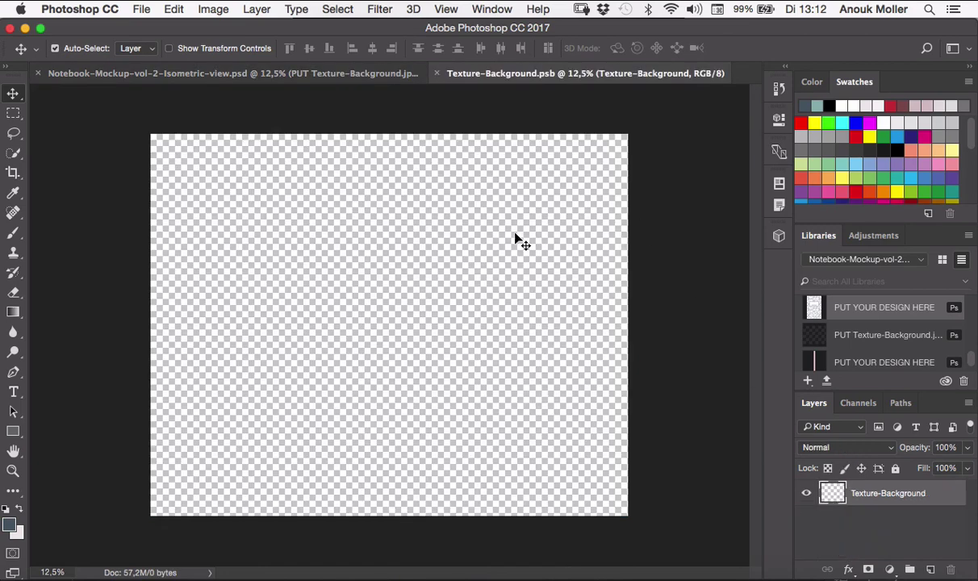
{"action": "left_click", "coordinate": [436, 74]}
Step: Recolour the Color Bg layer in the bg group to the muted grey-green swatch, 92b7b4
{"action": "scroll", "coordinate": [807, 521], "scroll_direction": "down", "scroll_amount": 1}
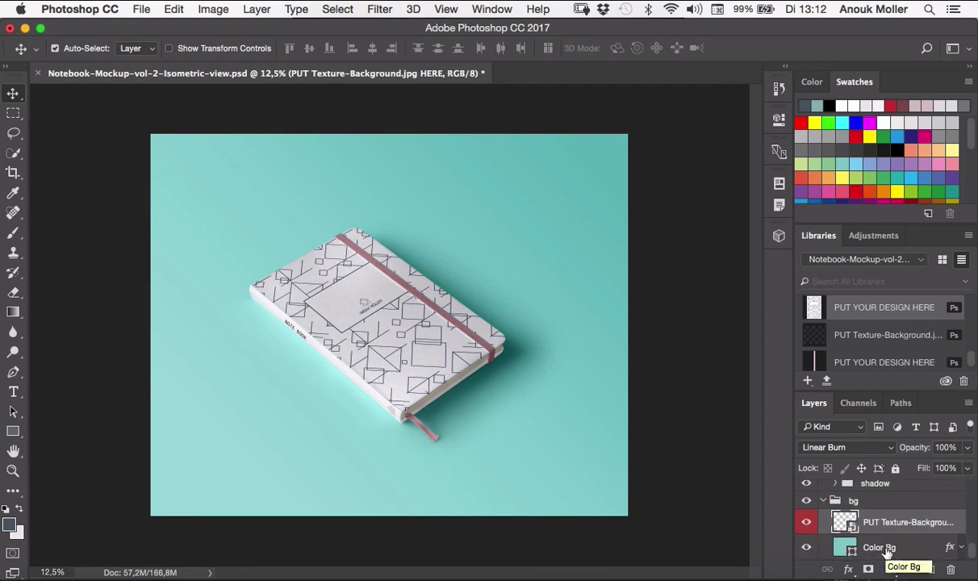
{"action": "double_click", "coordinate": [853, 549]}
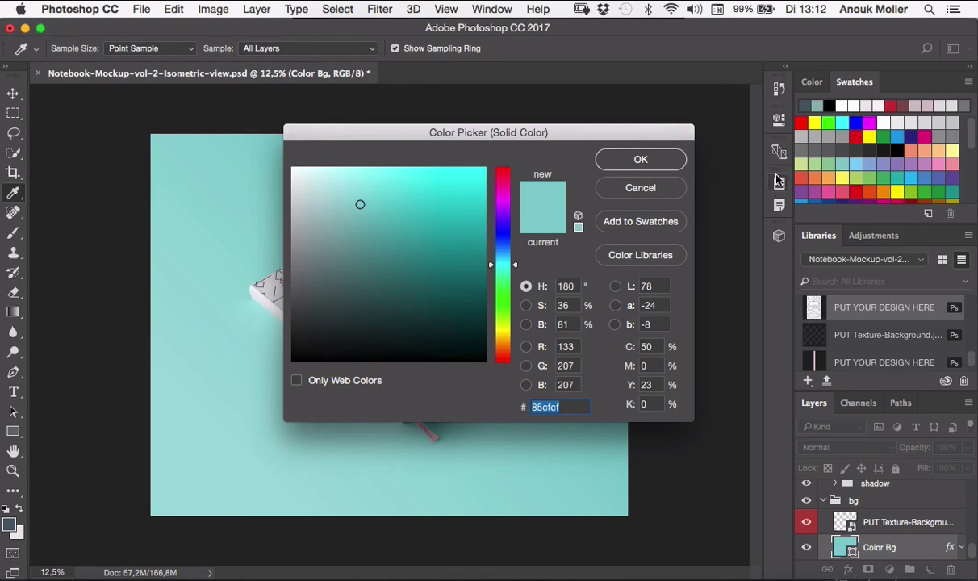
{"action": "scroll", "coordinate": [847, 164], "scroll_direction": "down", "scroll_amount": 5}
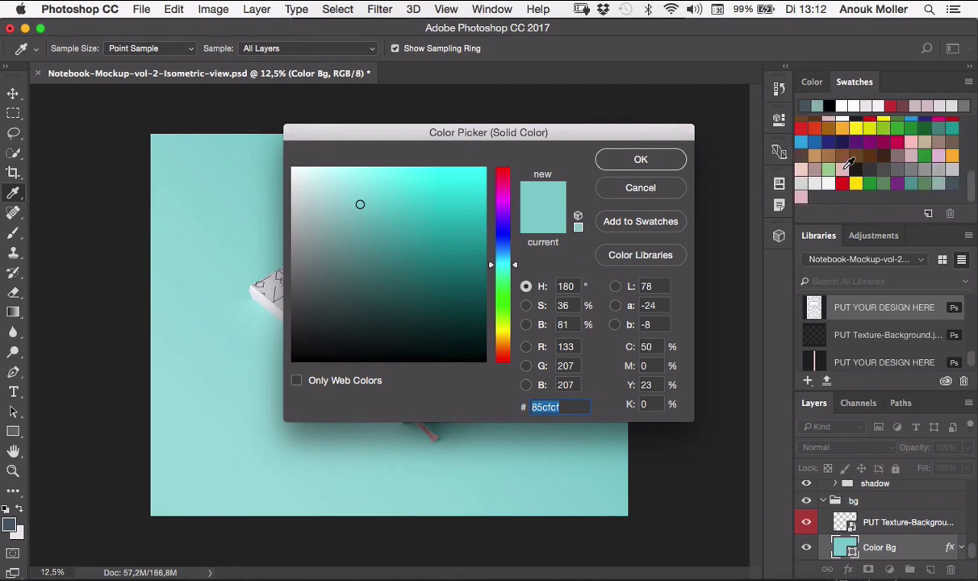
{"action": "left_click", "coordinate": [898, 168]}
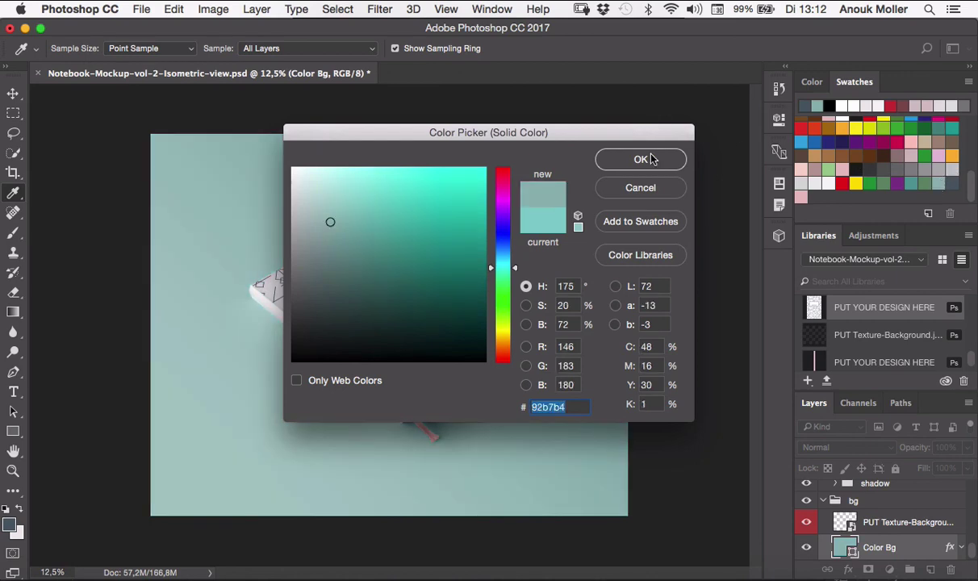
{"action": "left_click", "coordinate": [653, 160]}
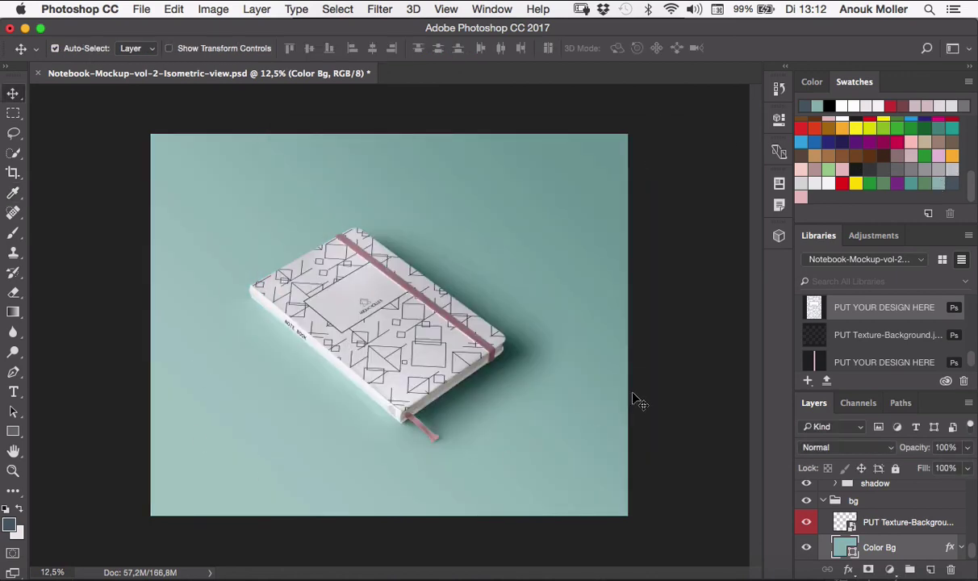